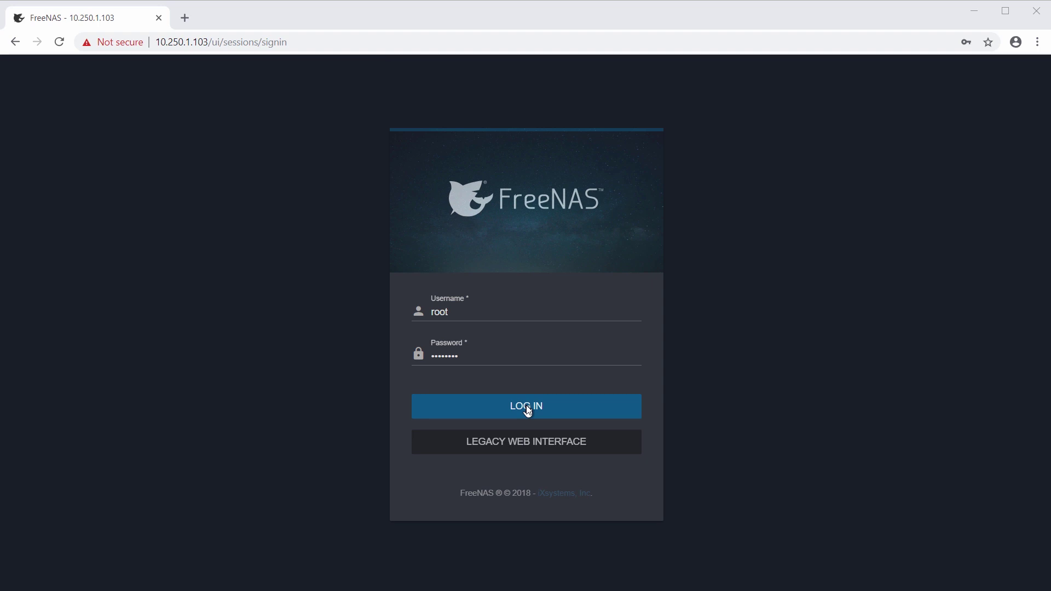
Sign in to the FreeNAS web interface as root
click(528, 411)
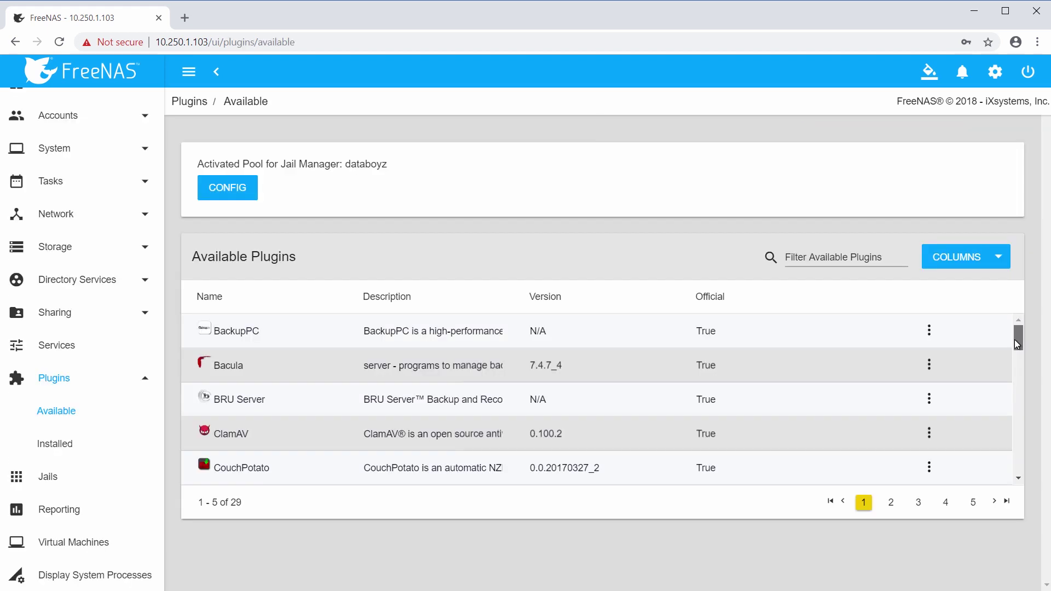
Scroll the available plugins list, then select the plex jail on the Jails page
drag(1017, 345, 1016, 438)
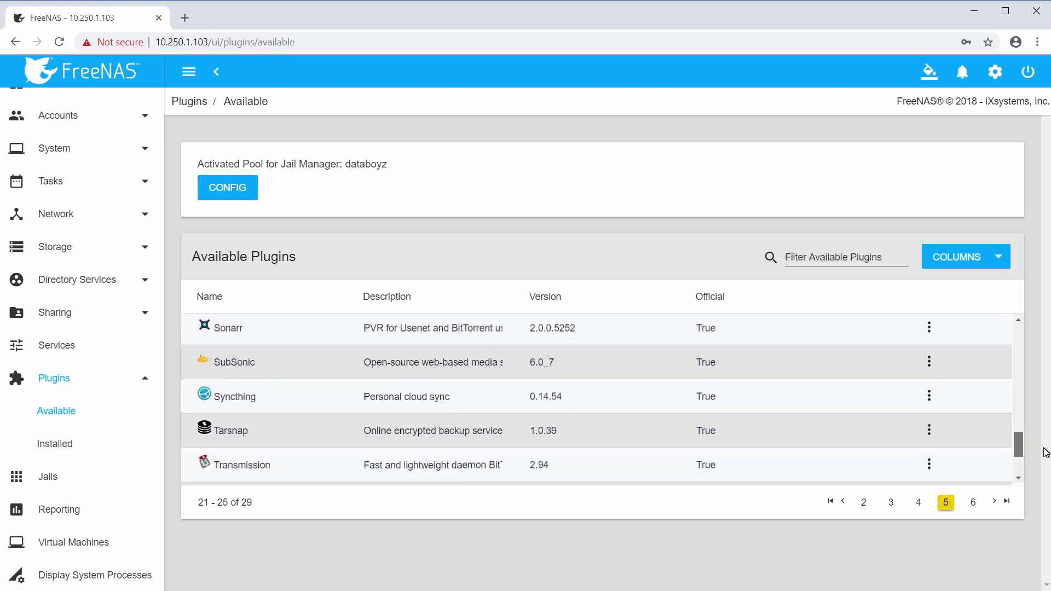
click(70, 478)
click(316, 360)
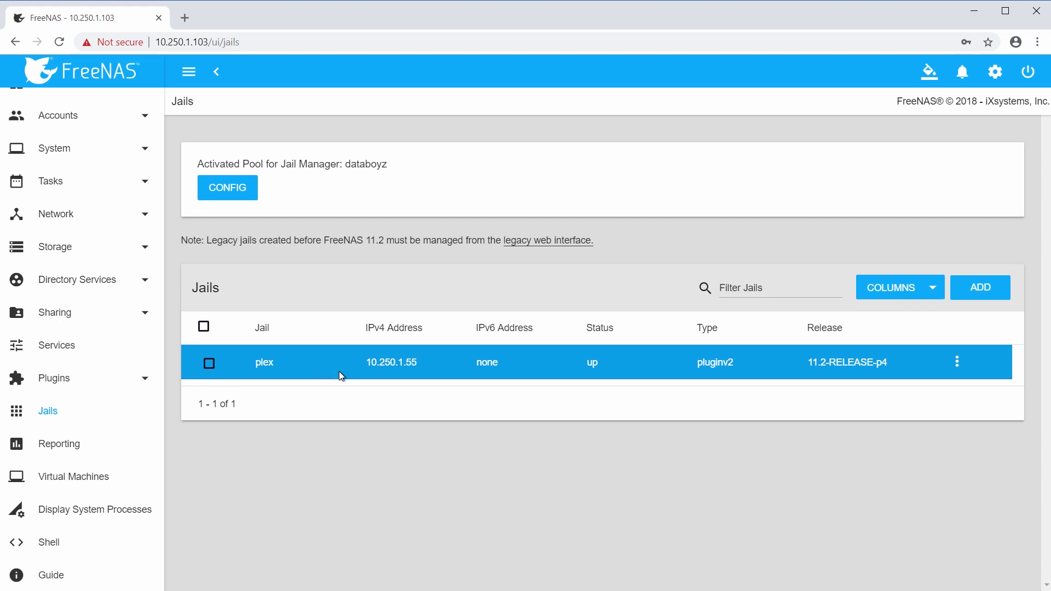
Check the plex jail and open a shell inside it from its actions menu
click(209, 364)
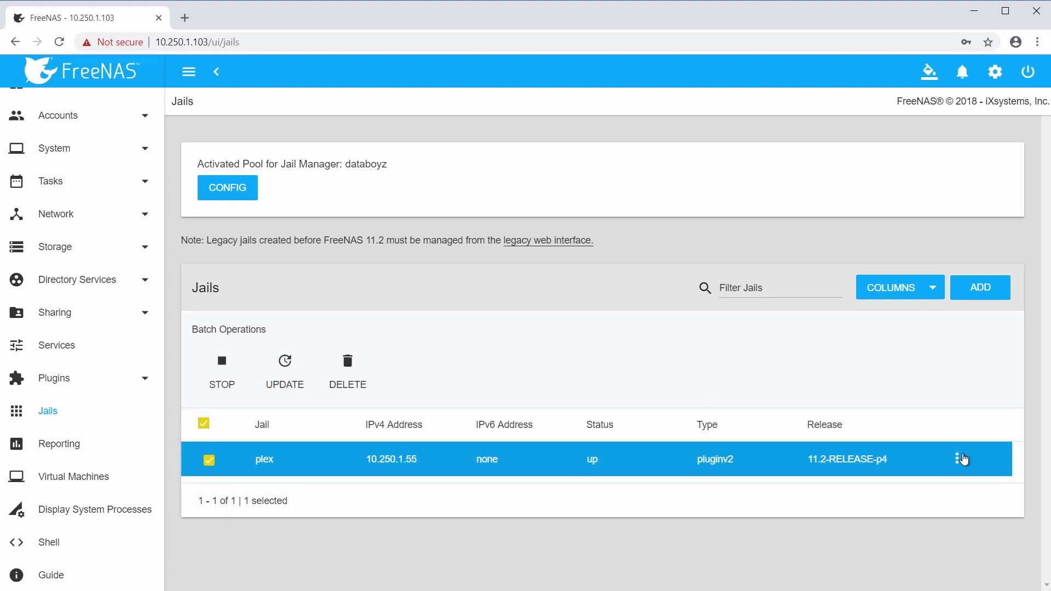
click(961, 460)
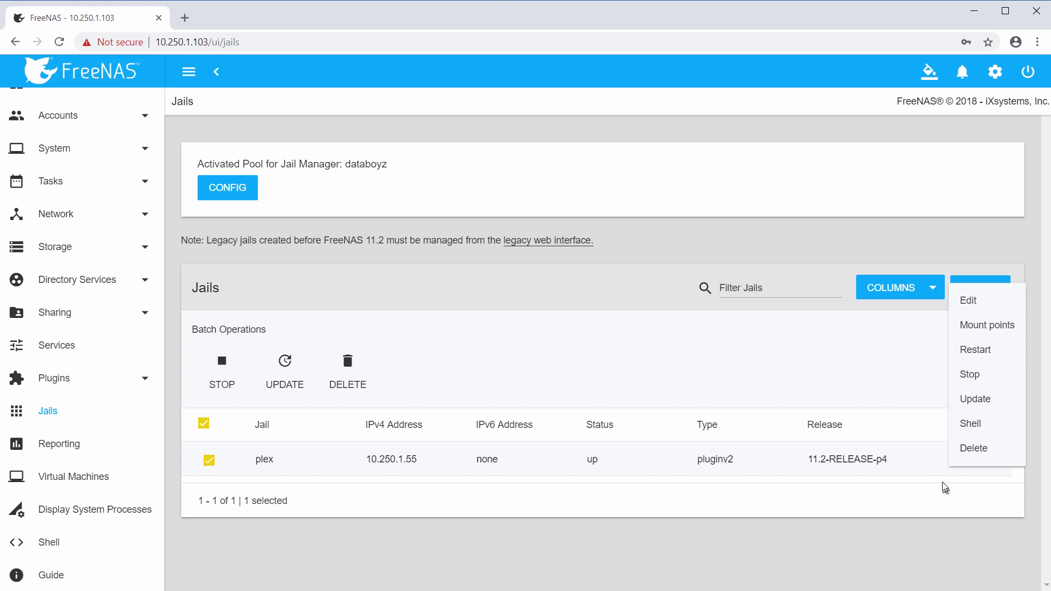
click(959, 425)
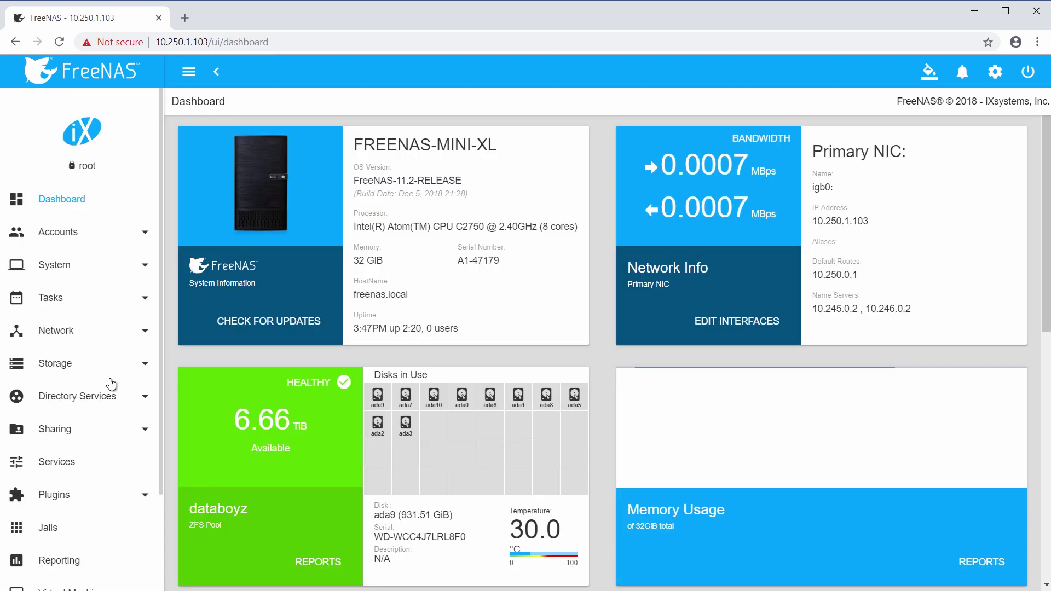
Open Storage > Pools, start the add-pool wizard, and back out of it
click(105, 377)
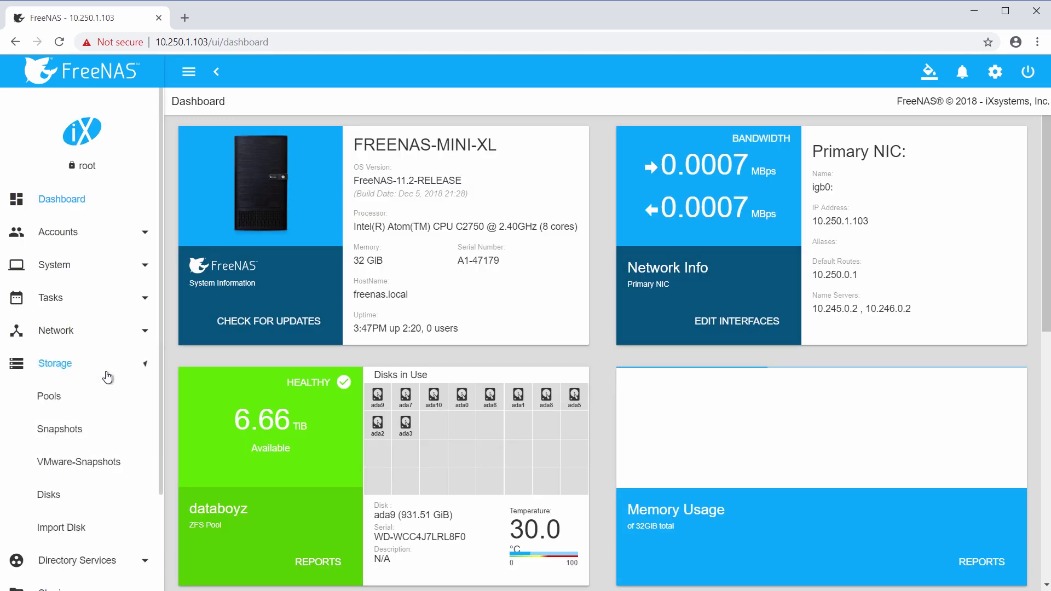
click(54, 400)
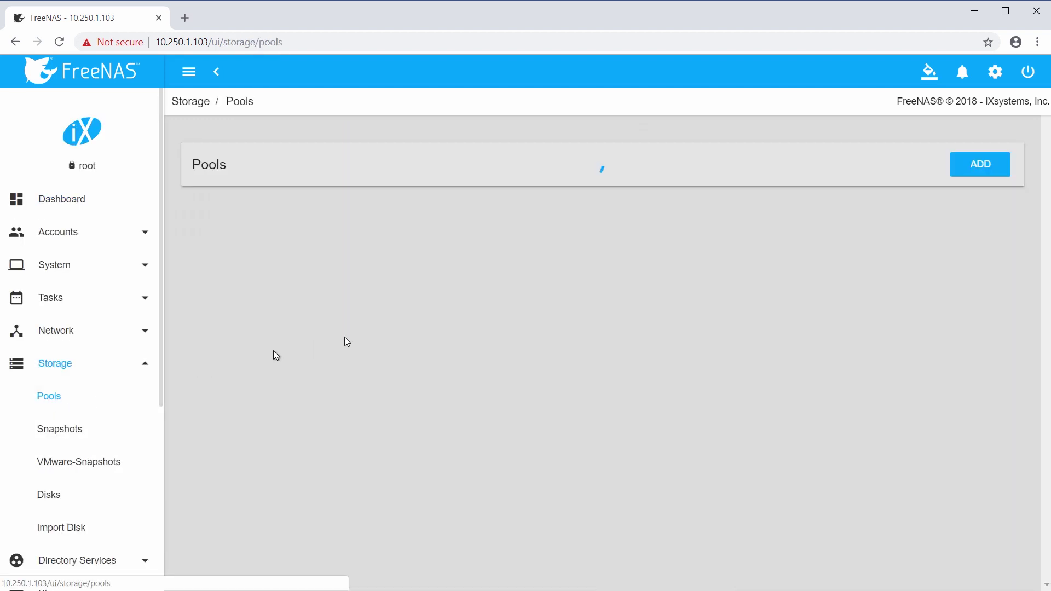
click(981, 166)
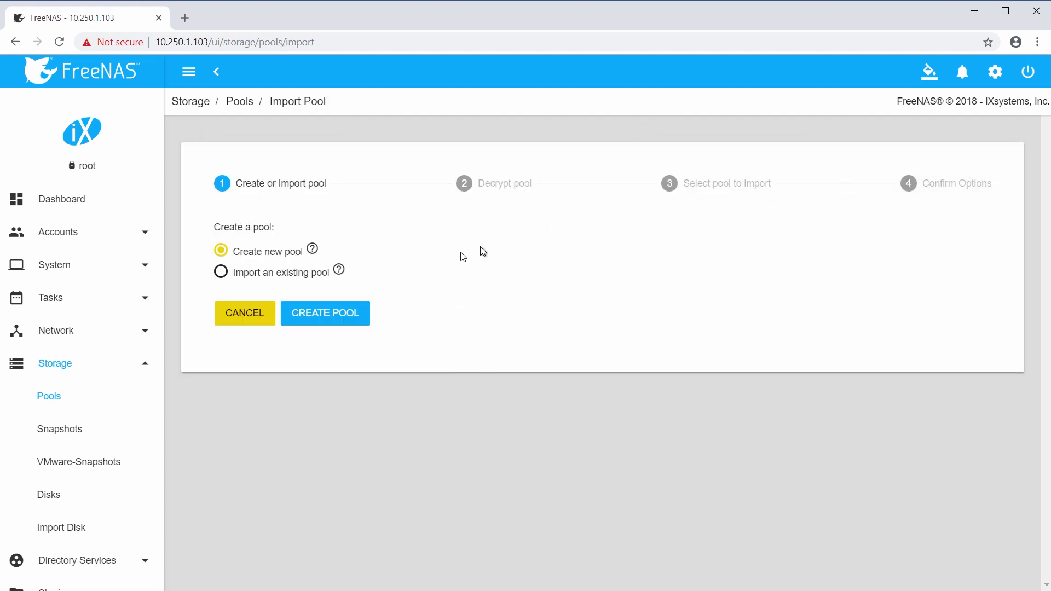
mouse_move(312, 250)
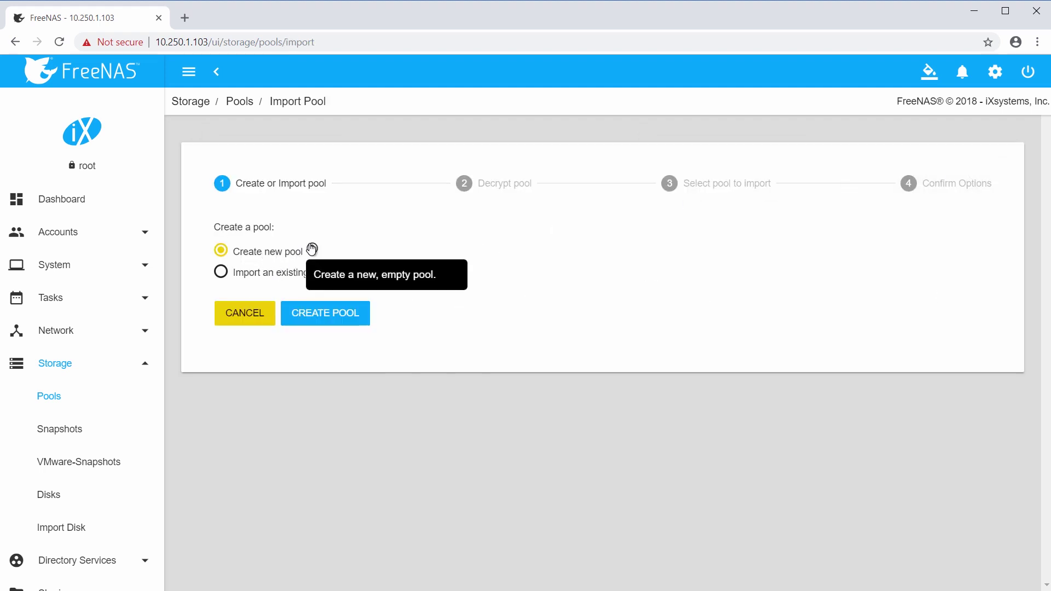
key(alt+Left)
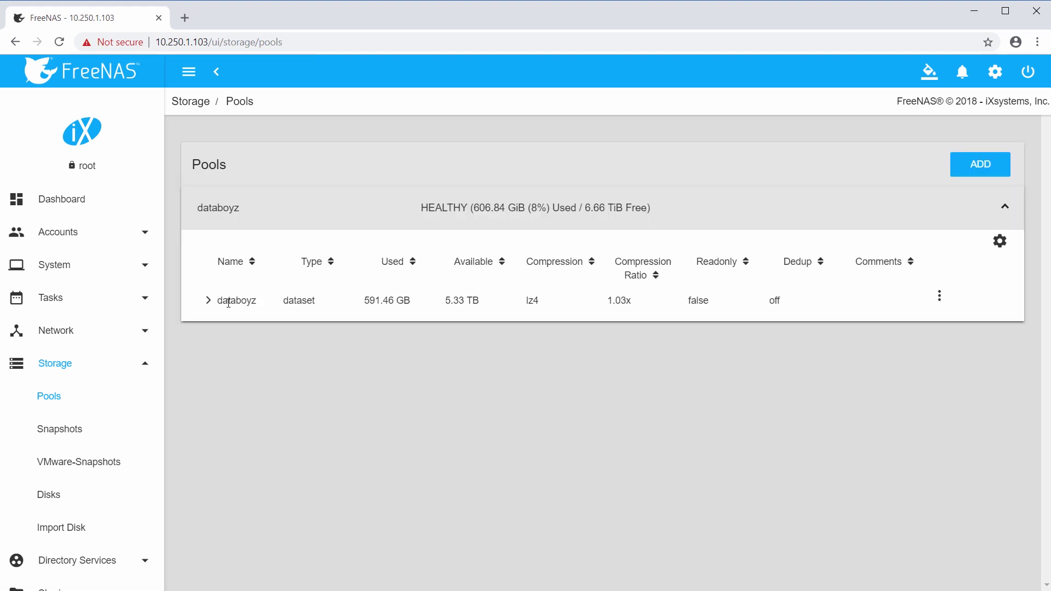
Expand and collapse the databoyz pool's datasets to review their usage
click(206, 305)
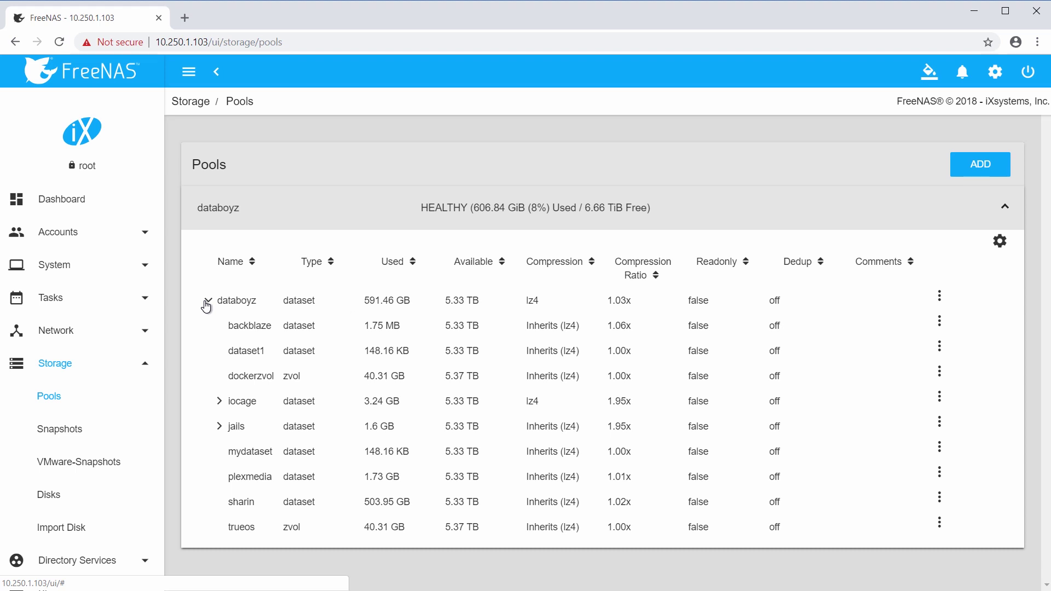
click(207, 302)
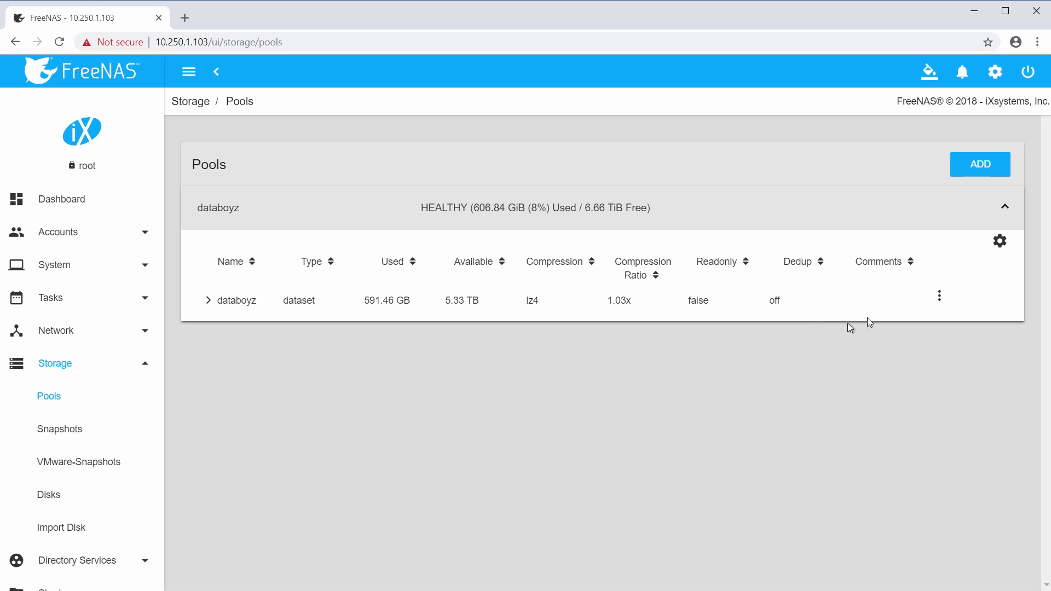
scroll(60, 477, down, 5)
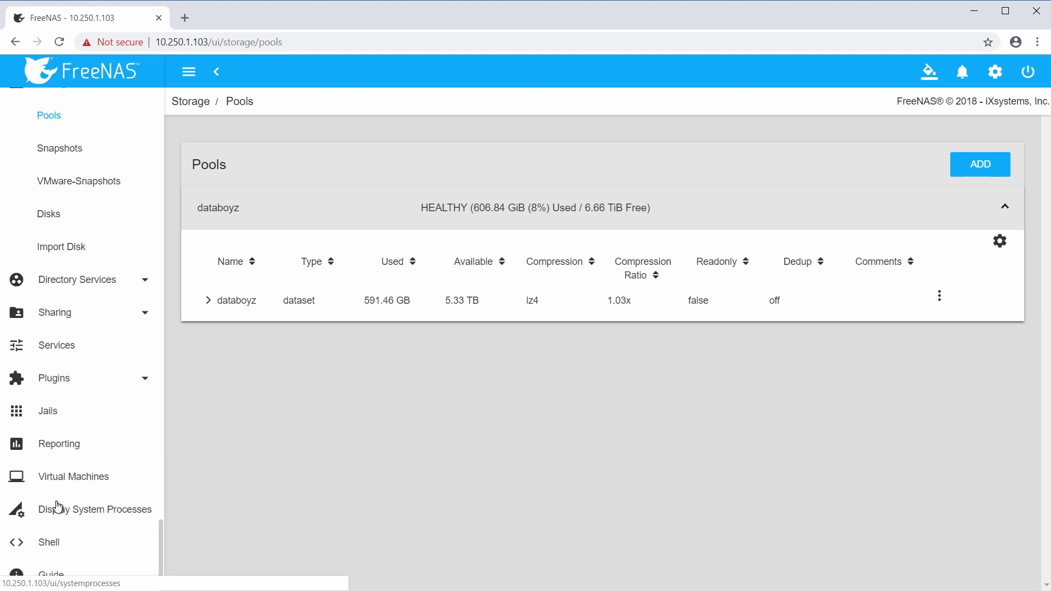
Run ping google.com from the FreeNAS system shell
click(55, 543)
text(ping google.com)
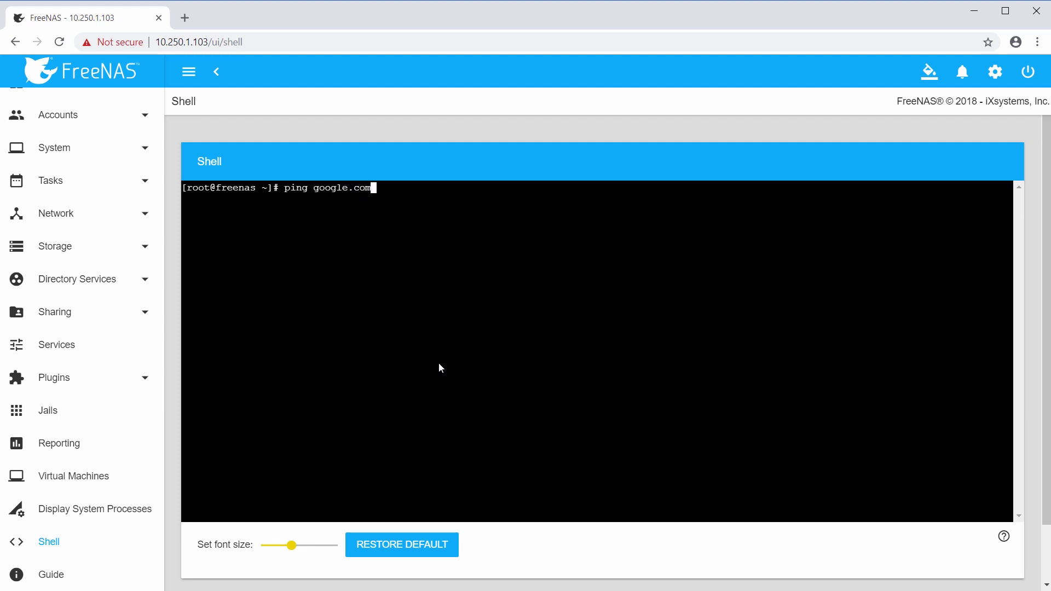
key(Return)
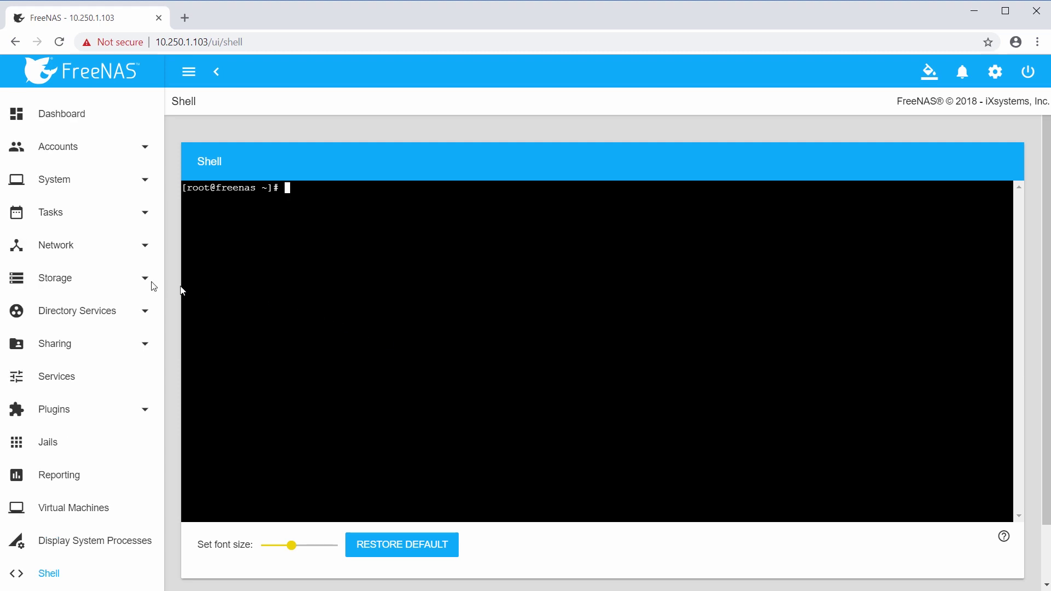
Inspect the IPv4 default gateway in Network Global Configuration without changing it, then open Network Interfaces
click(85, 251)
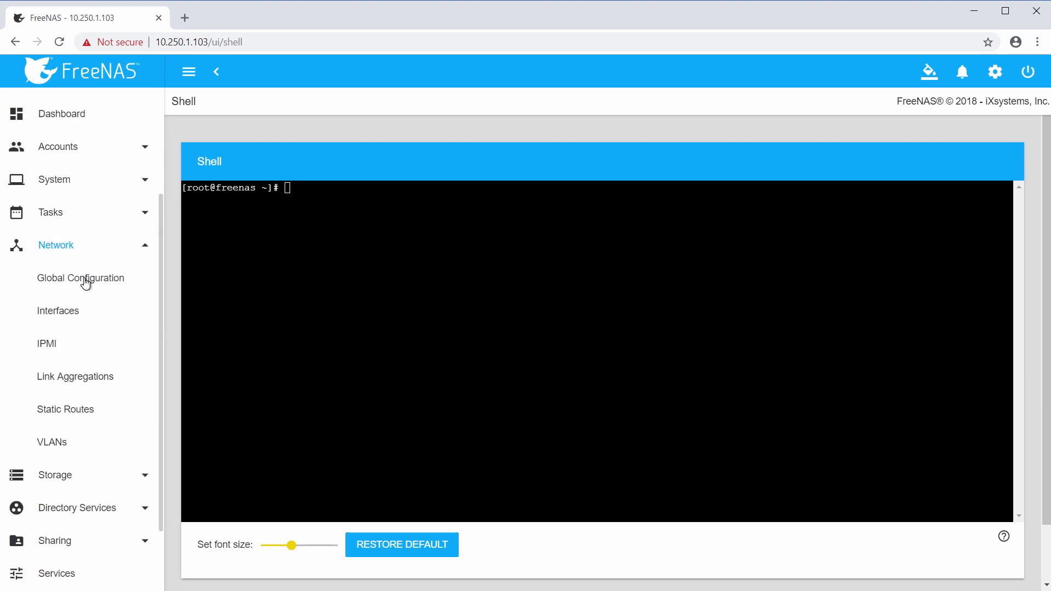
click(85, 282)
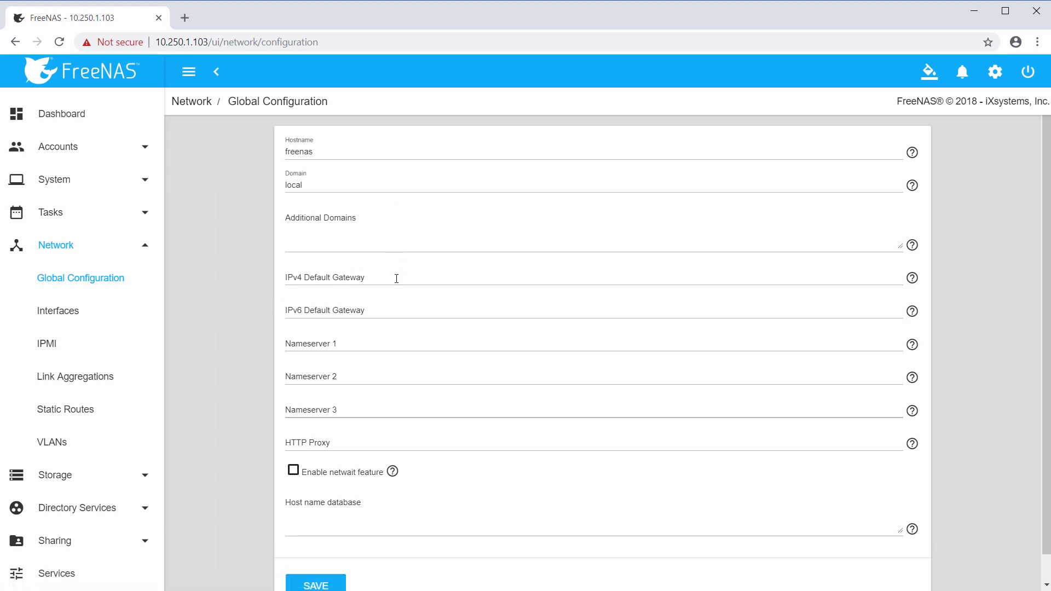
click(397, 279)
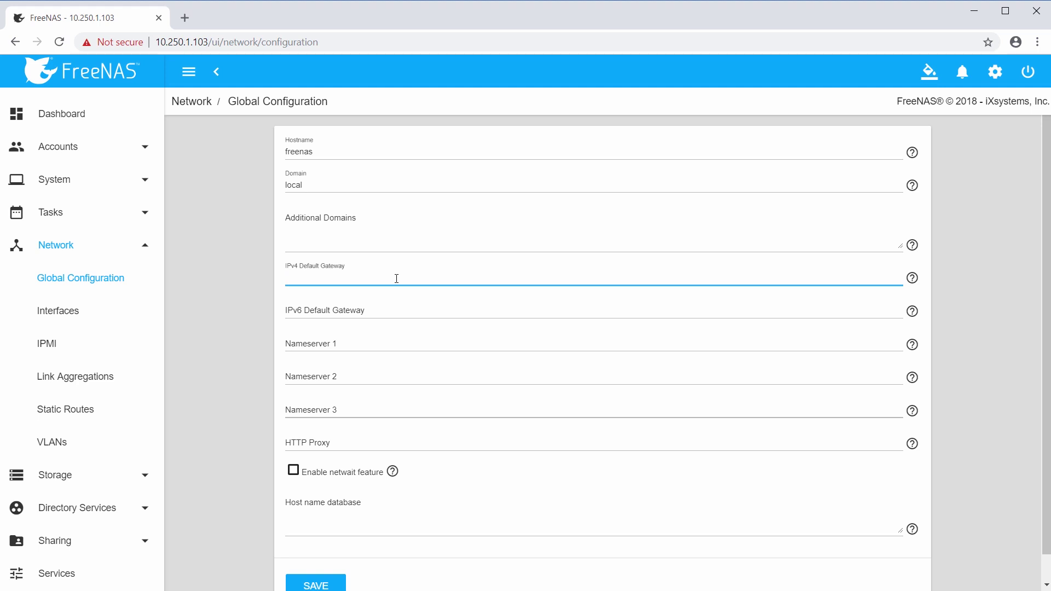
click(248, 316)
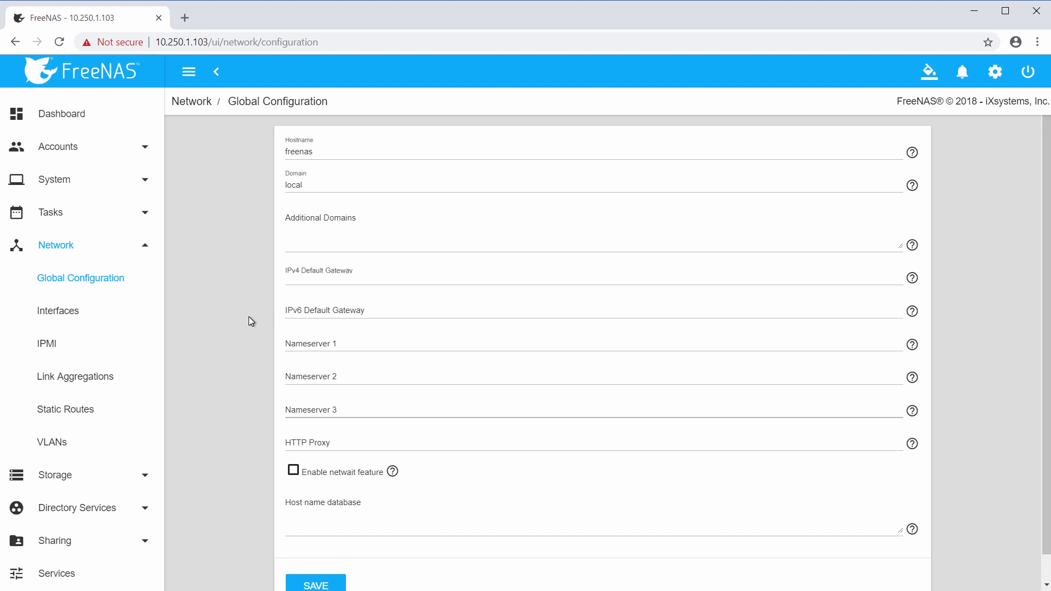
scroll(248, 320, down, 1)
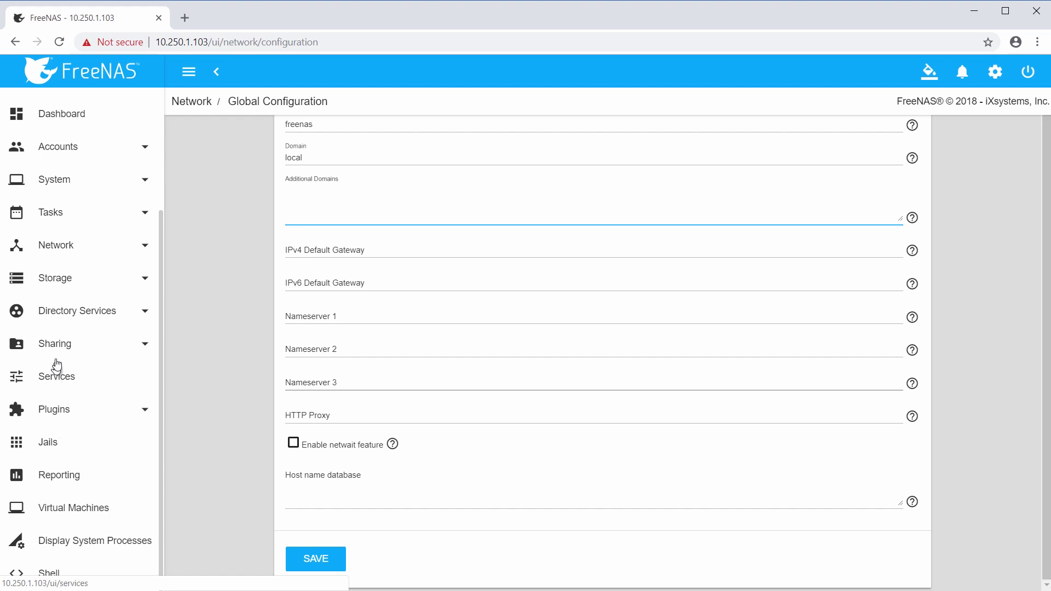
click(100, 248)
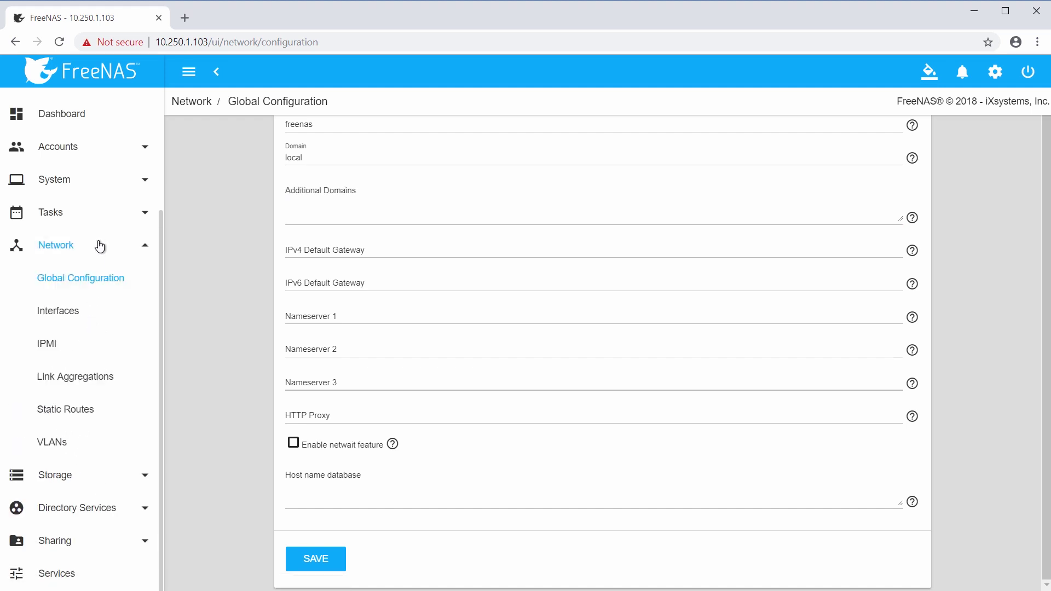
click(79, 314)
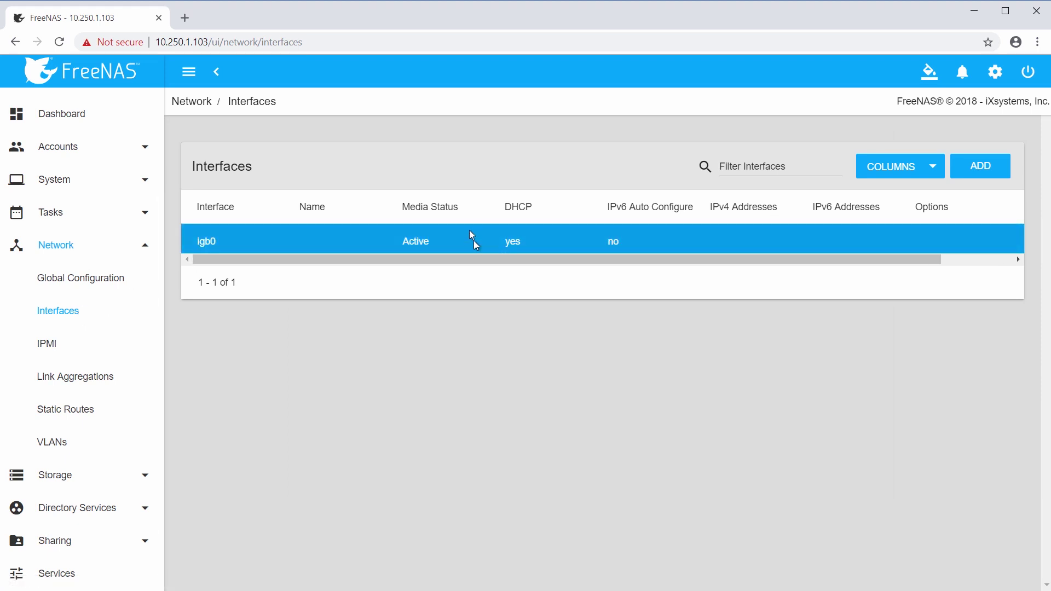
Check igb0's DHCP value and try adding an interface, then return to the Interfaces list
double_click(518, 238)
click(516, 250)
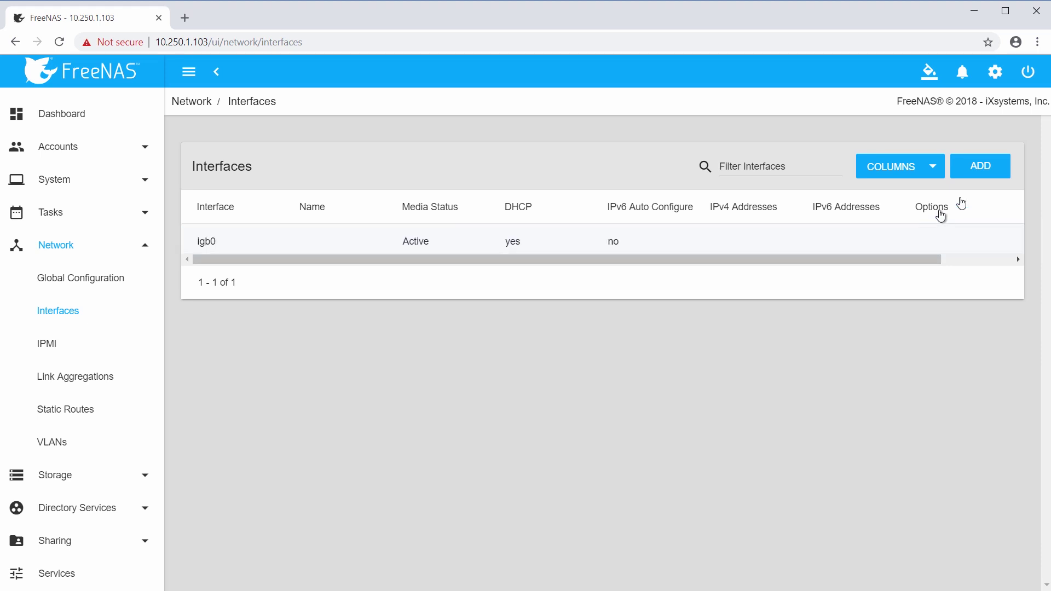
click(987, 175)
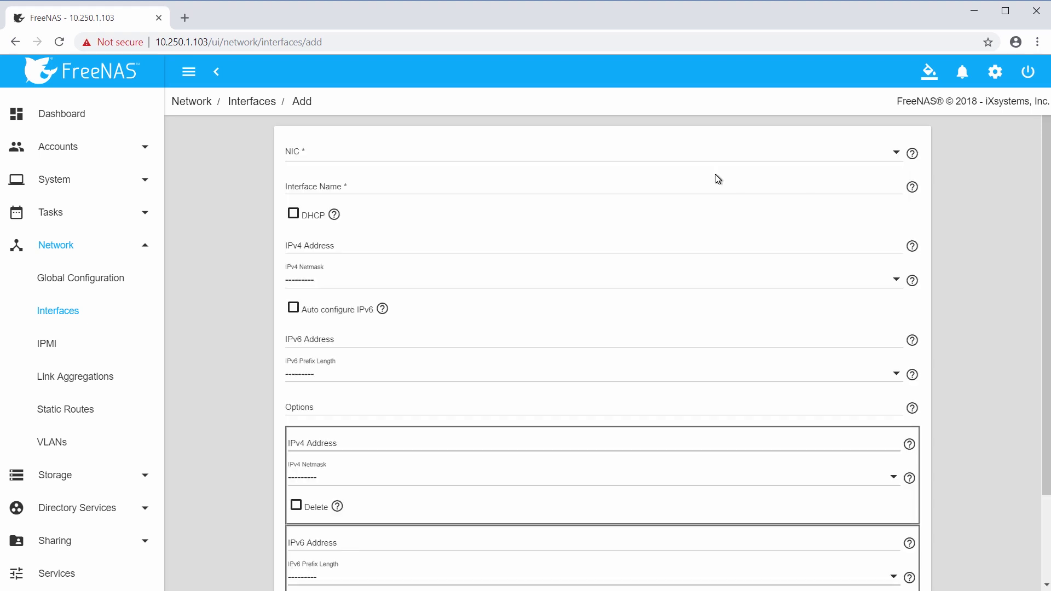
click(271, 107)
drag(412, 258, 747, 275)
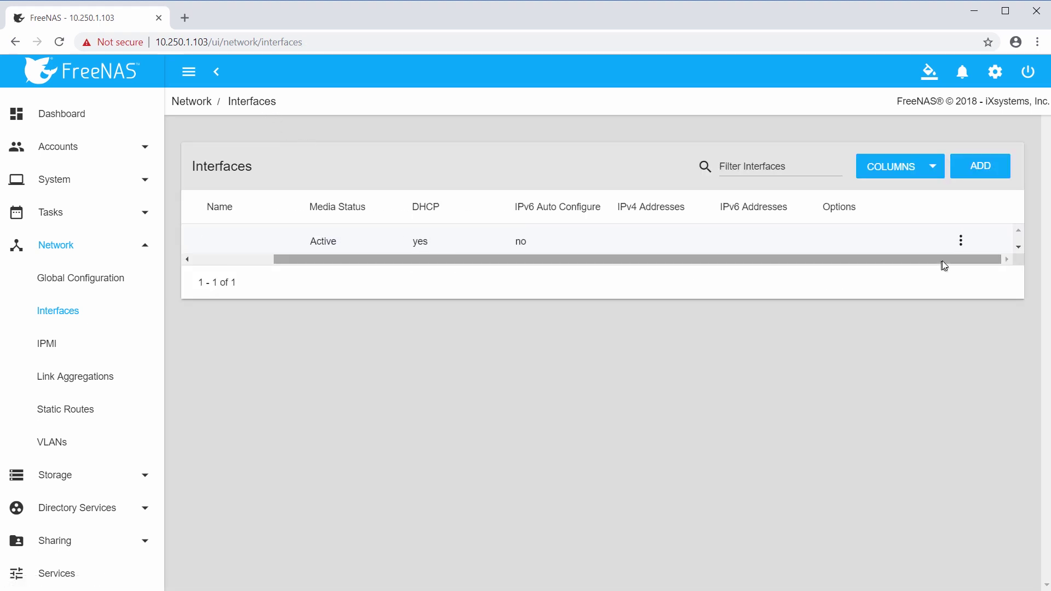
Open the igb0 interface edit form and view the DHCP help text
click(958, 241)
click(962, 251)
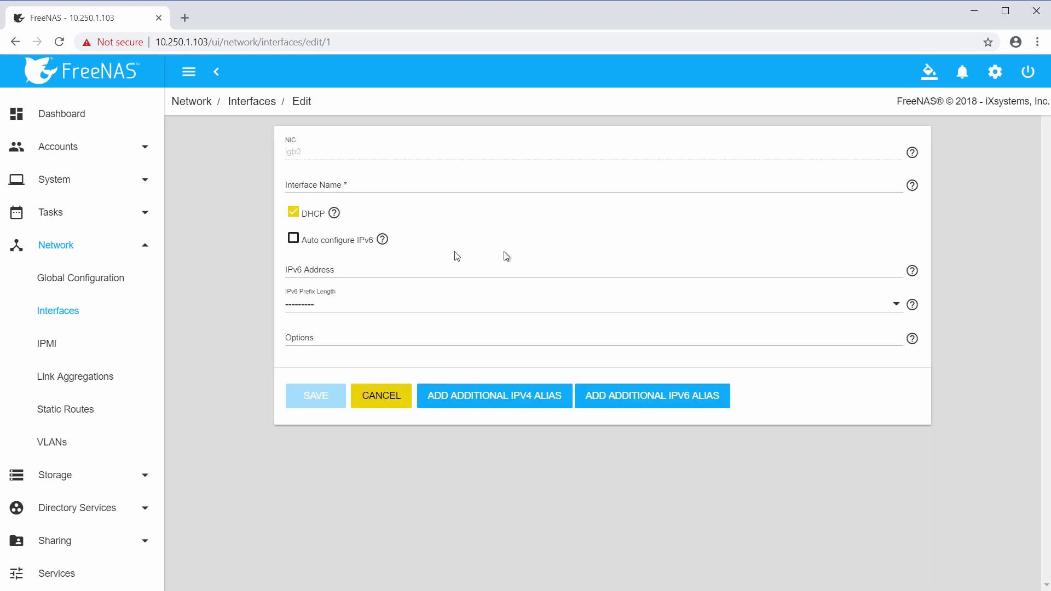
mouse_move(334, 213)
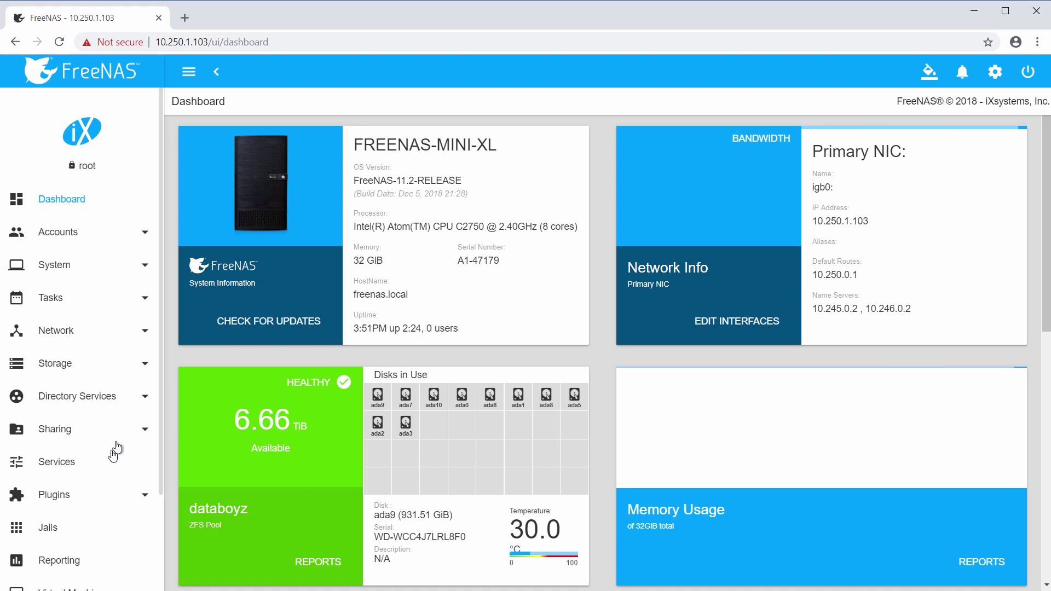
Find Plex Media Server under Plugins > Available and start its installation
scroll(98, 487, down, 2)
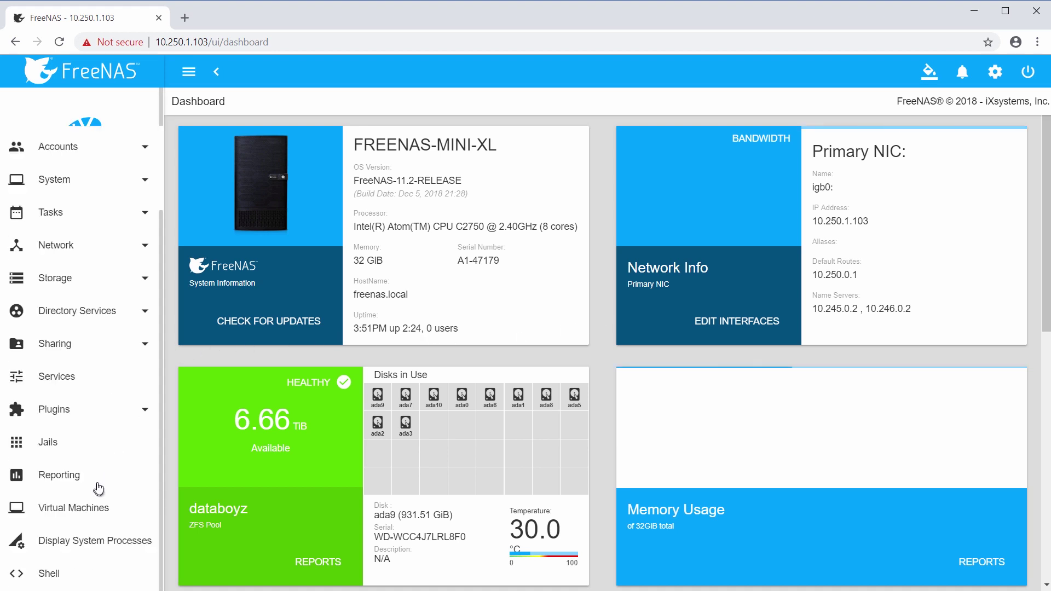
click(52, 378)
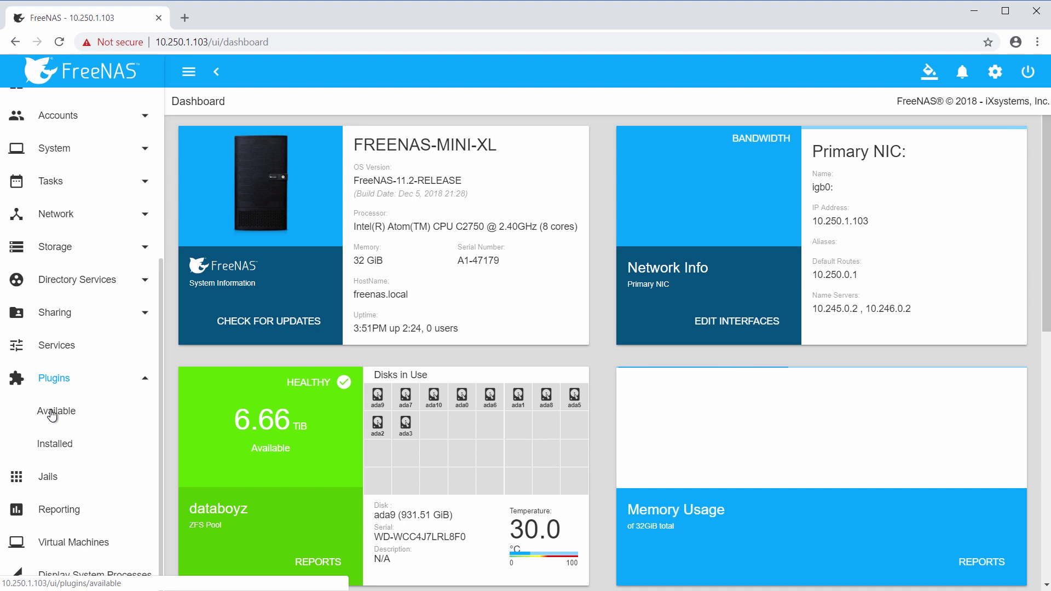
click(53, 412)
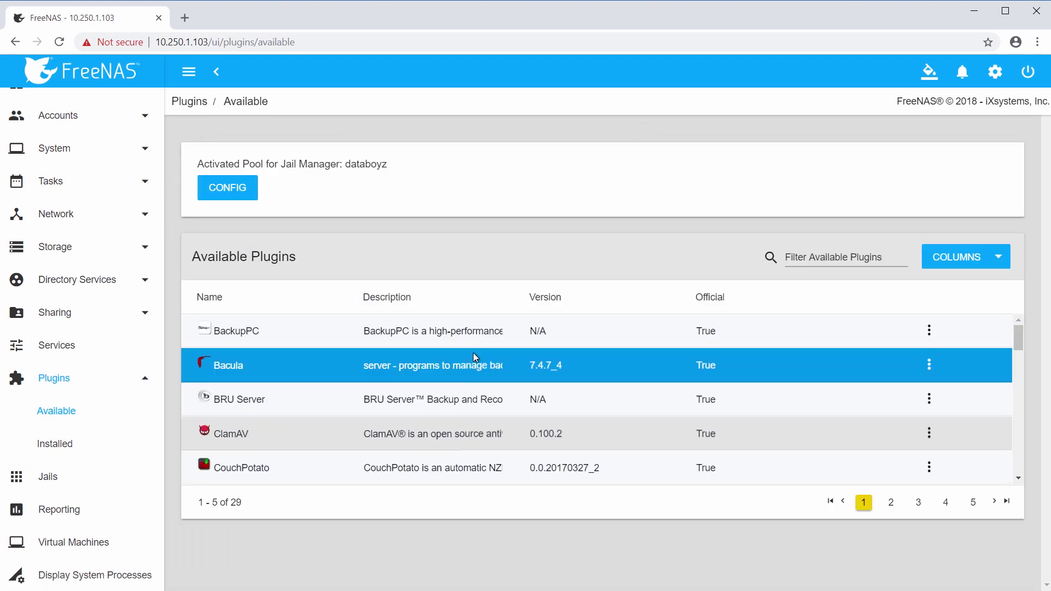
scroll(600, 356, down, 5)
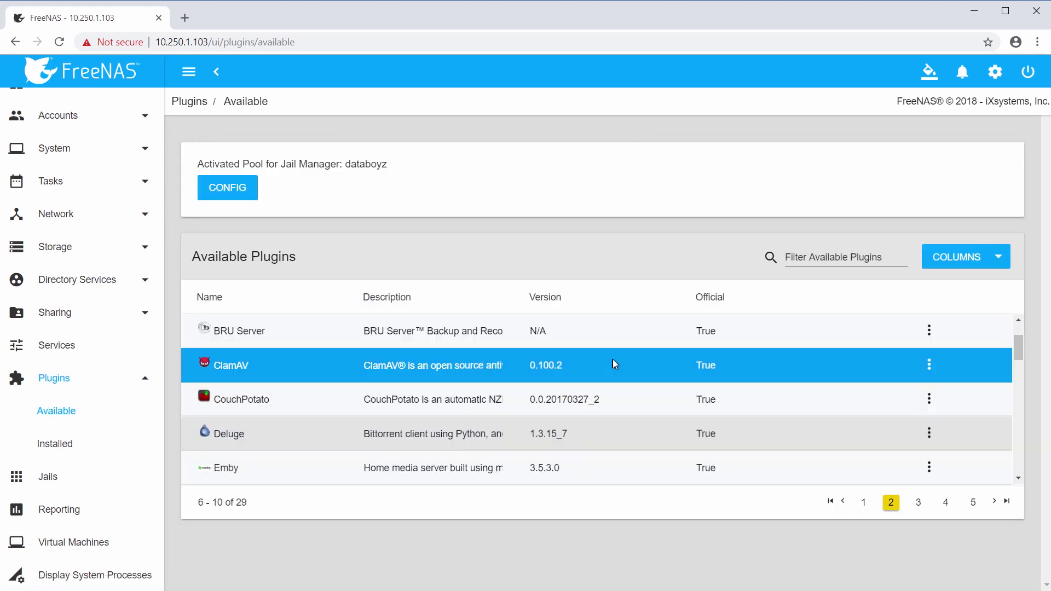
scroll(525, 375, down, 3)
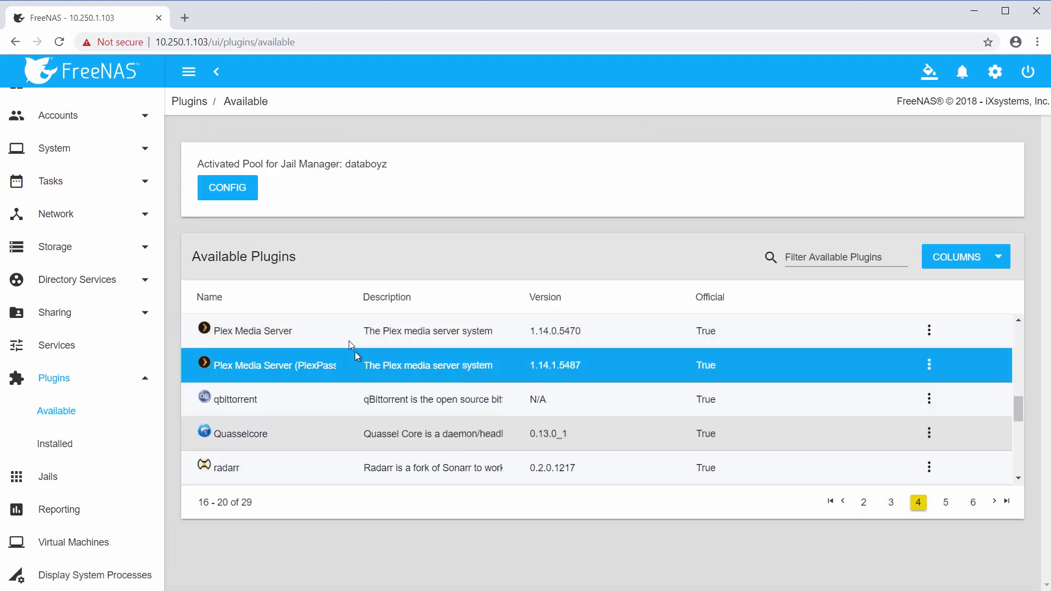
click(930, 340)
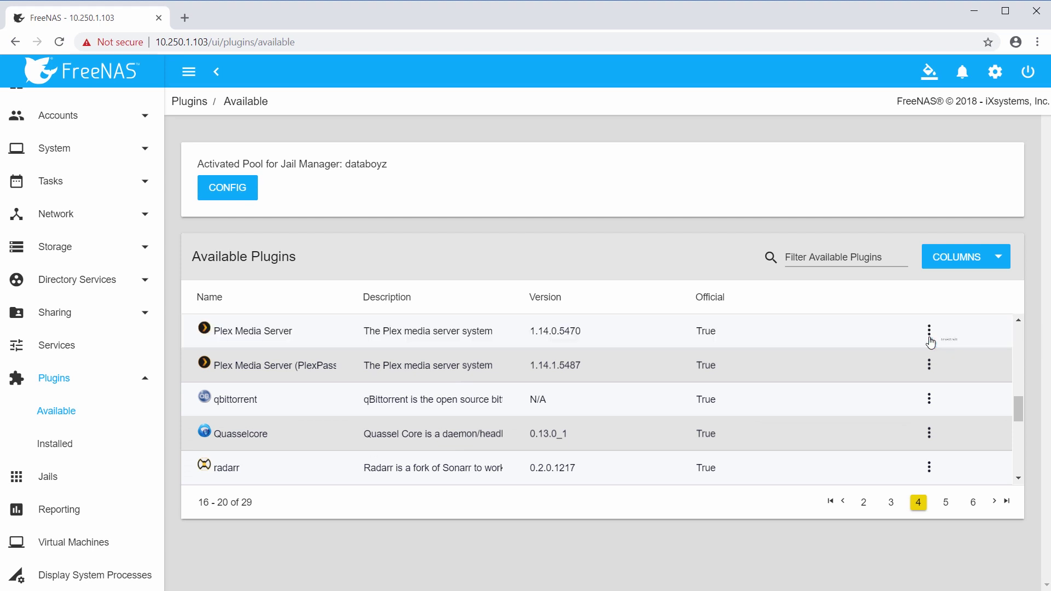
click(937, 343)
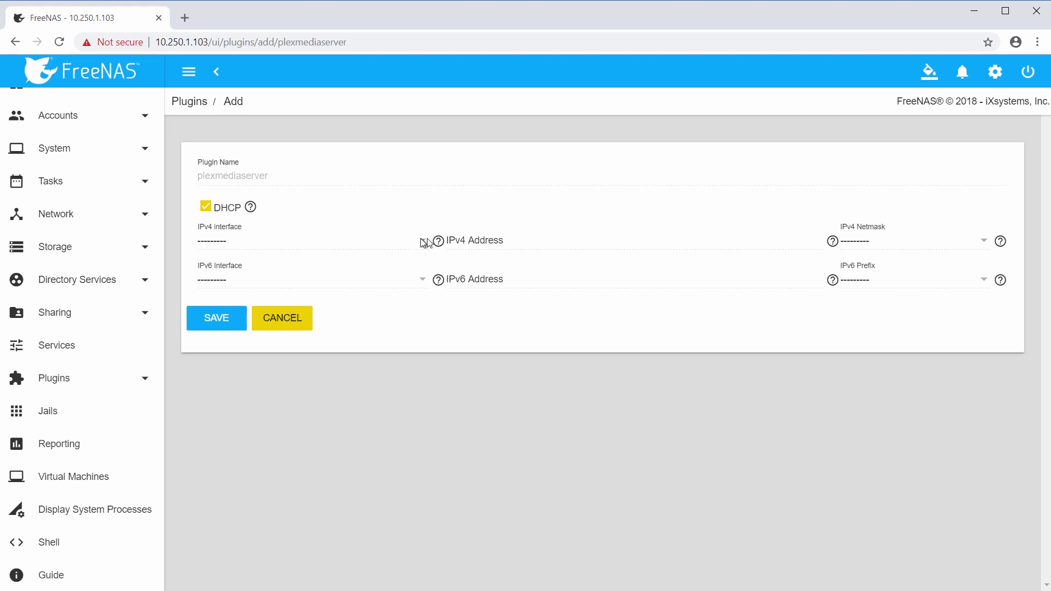
Set igb0 as the IPv4 interface, keep DHCP enabled, and save to install plexmediaserver
click(205, 207)
click(422, 241)
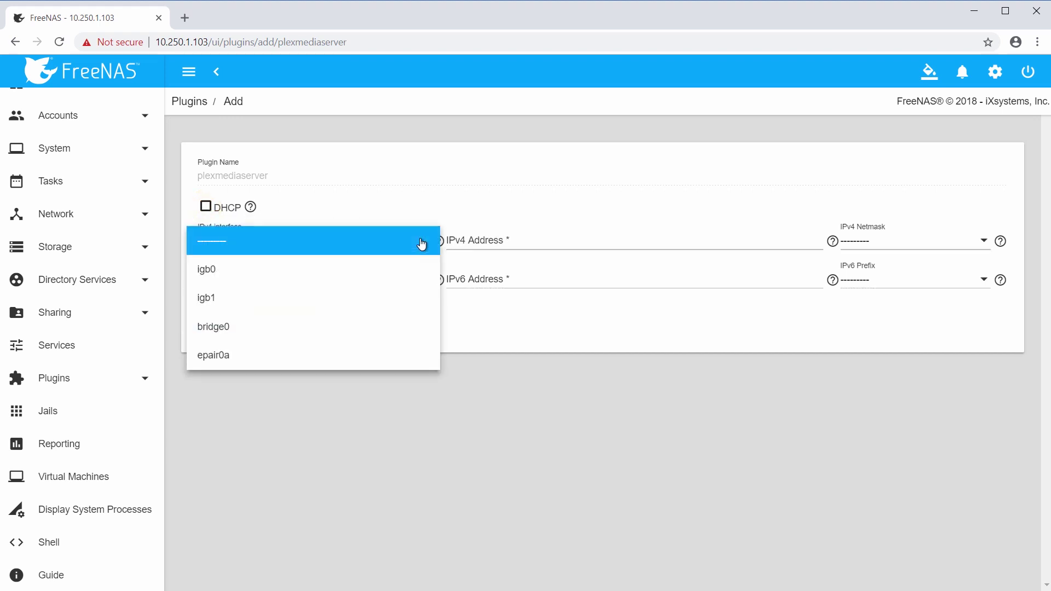
click(419, 269)
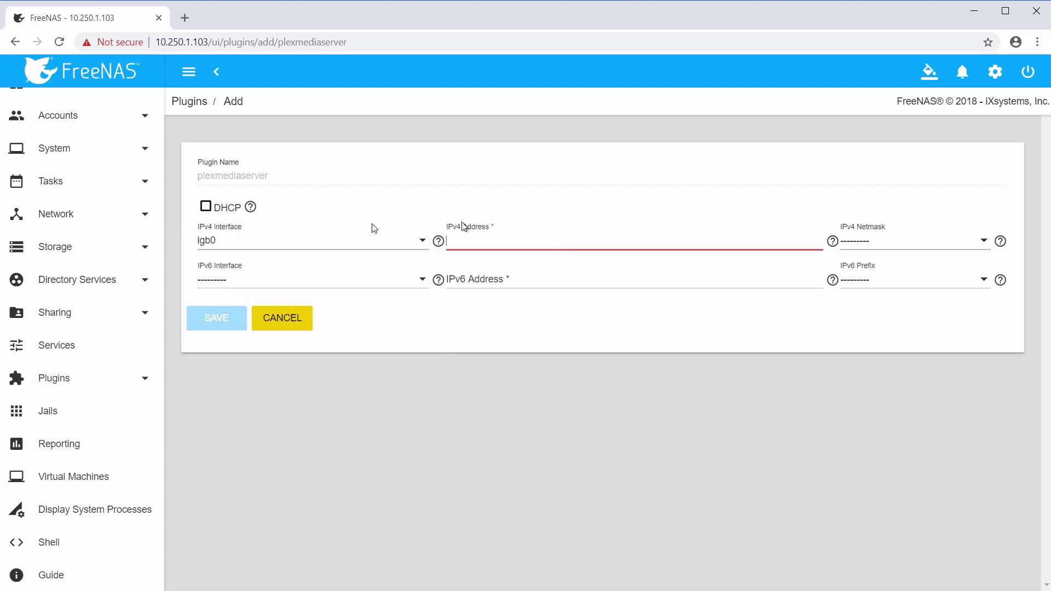
click(207, 207)
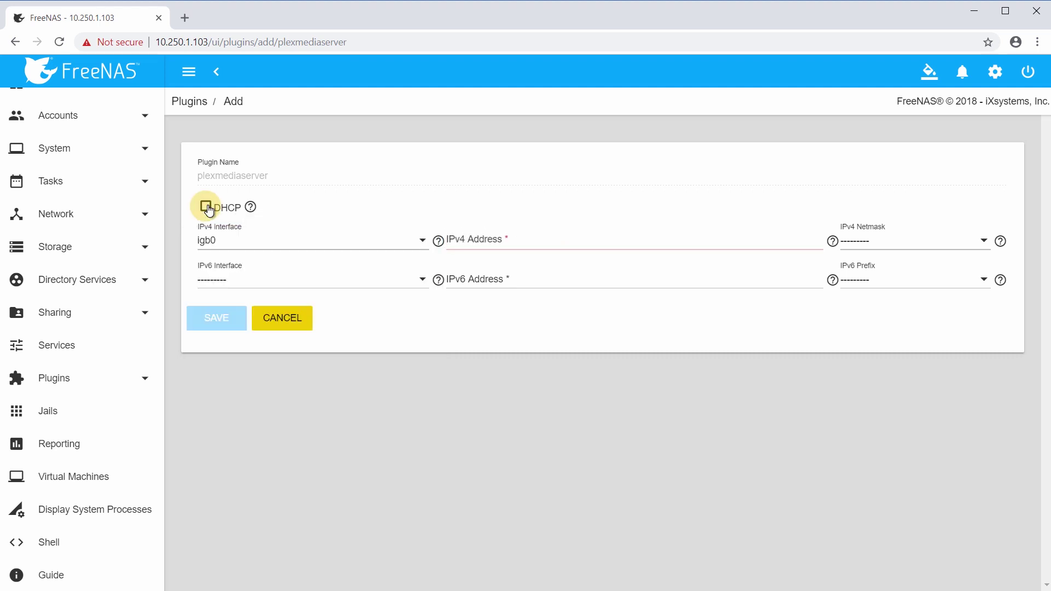
click(233, 325)
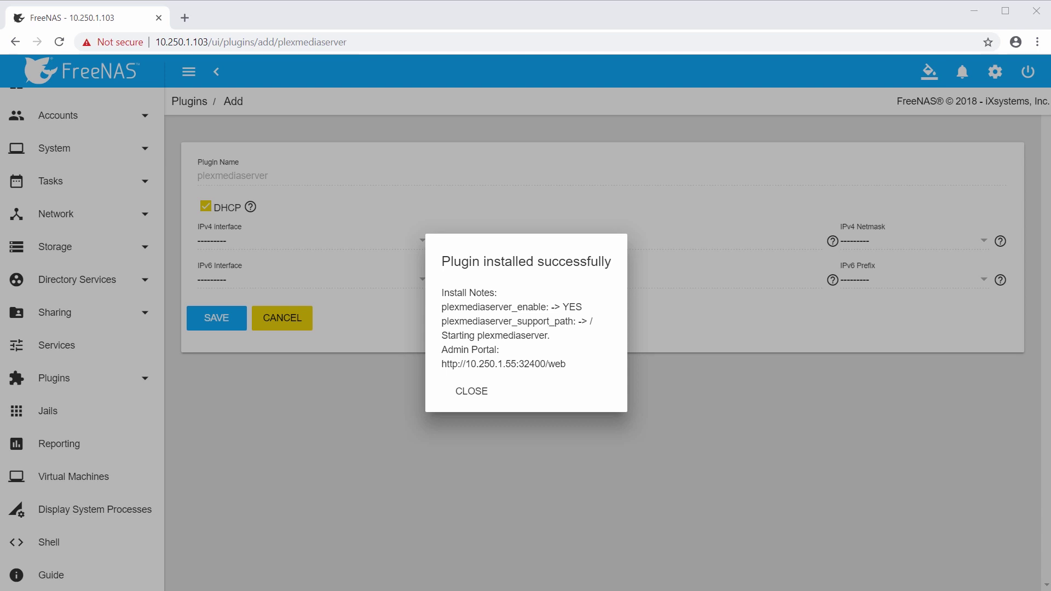
triple_click(497, 364)
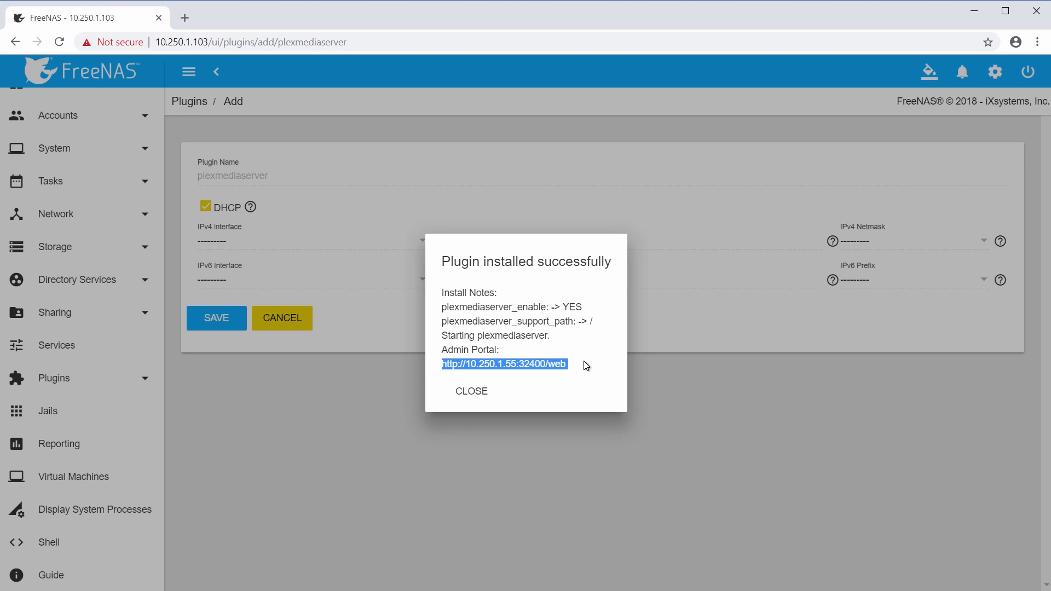
right_click(566, 369)
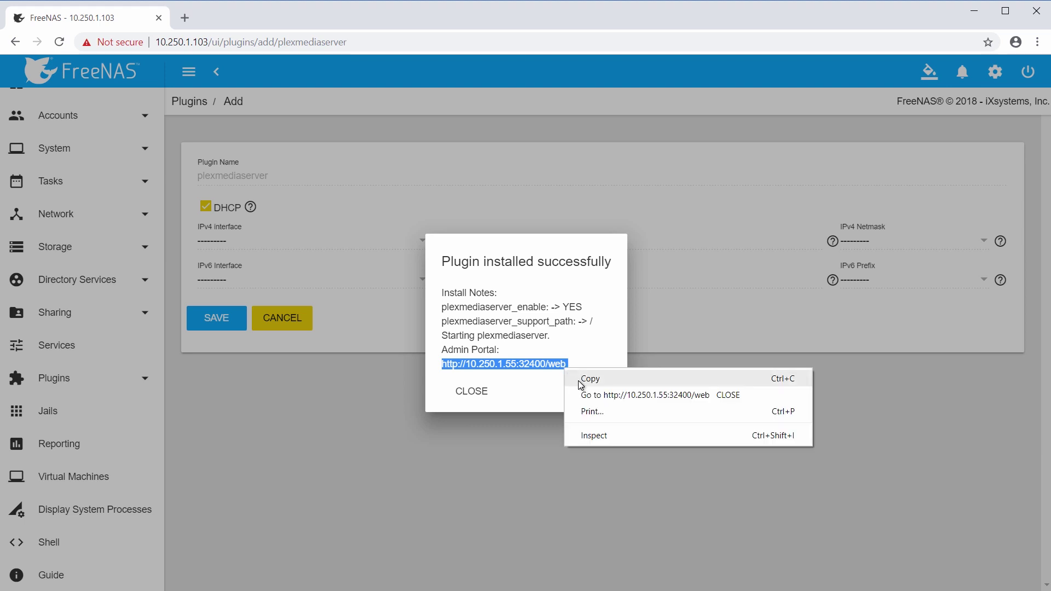
click(581, 384)
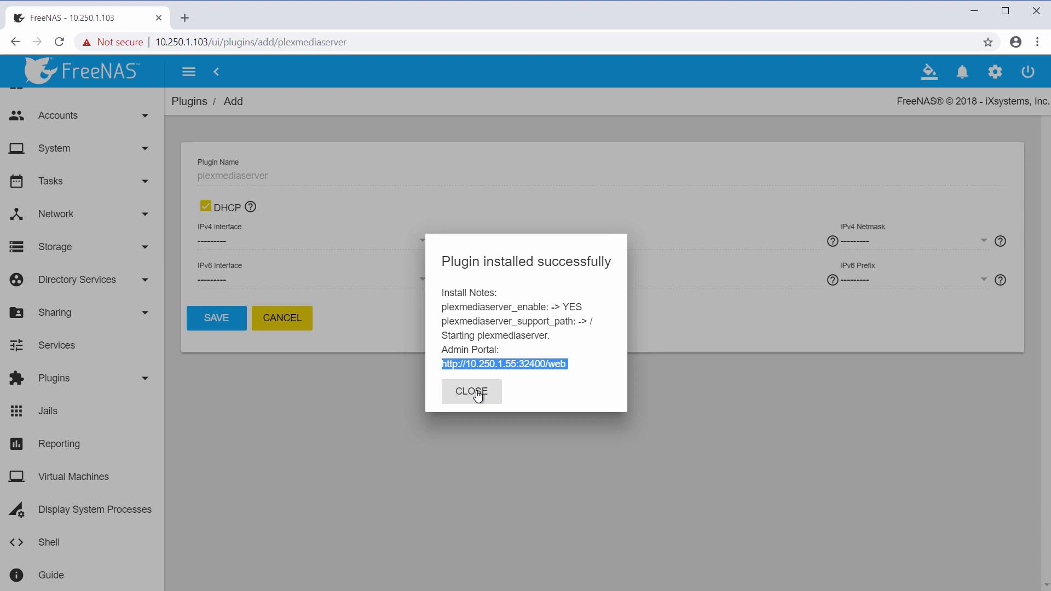
click(477, 392)
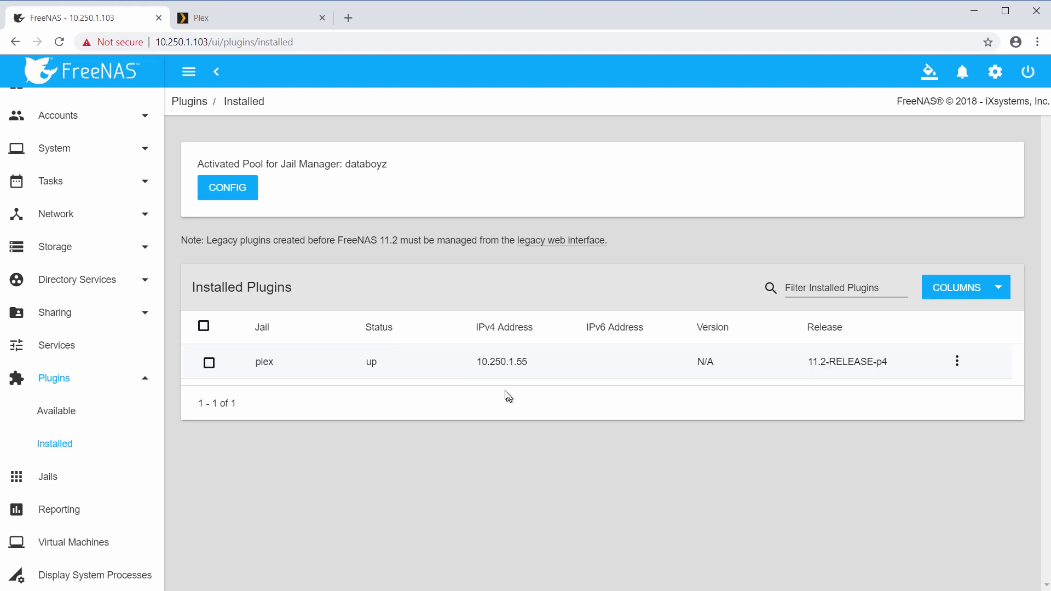
click(957, 361)
click(980, 419)
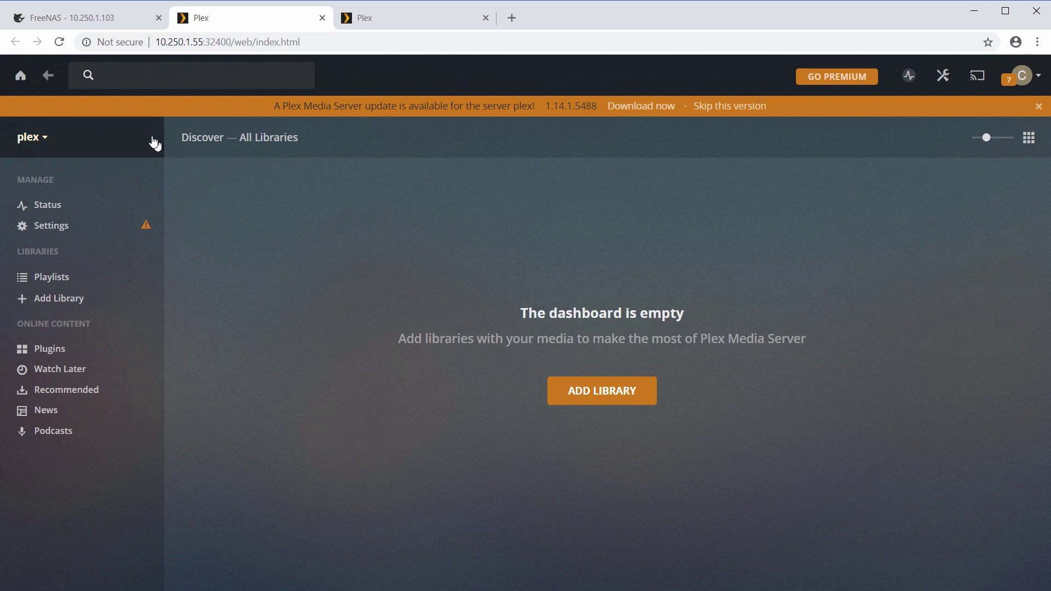
click(120, 22)
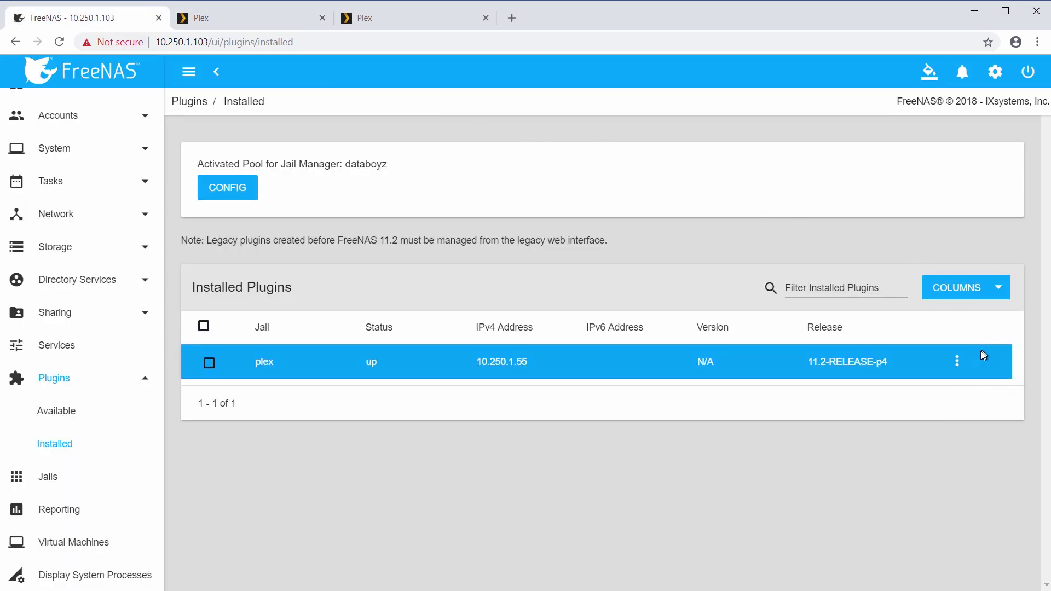
click(61, 477)
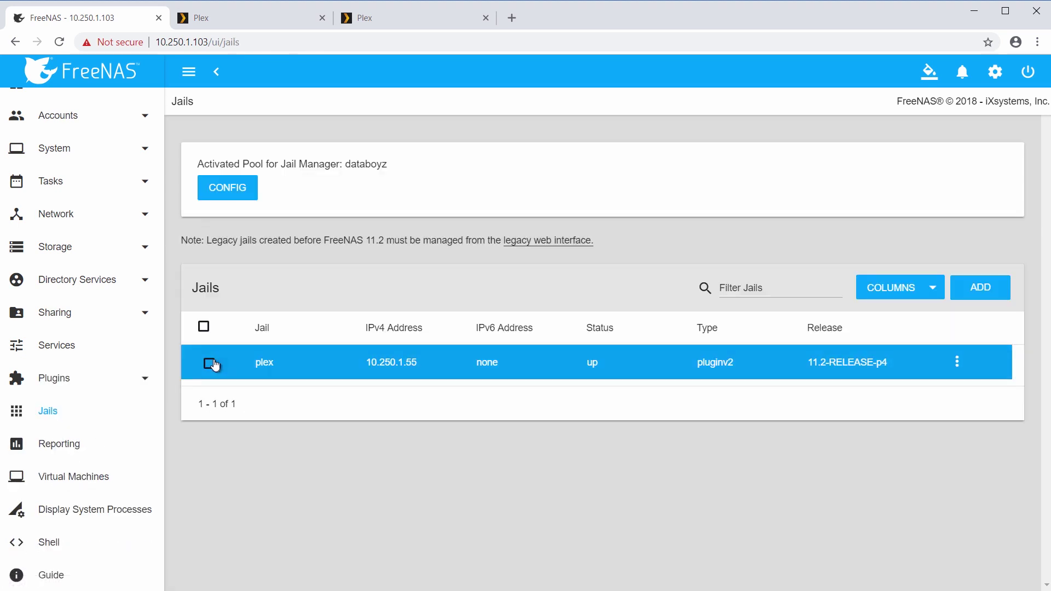
click(209, 363)
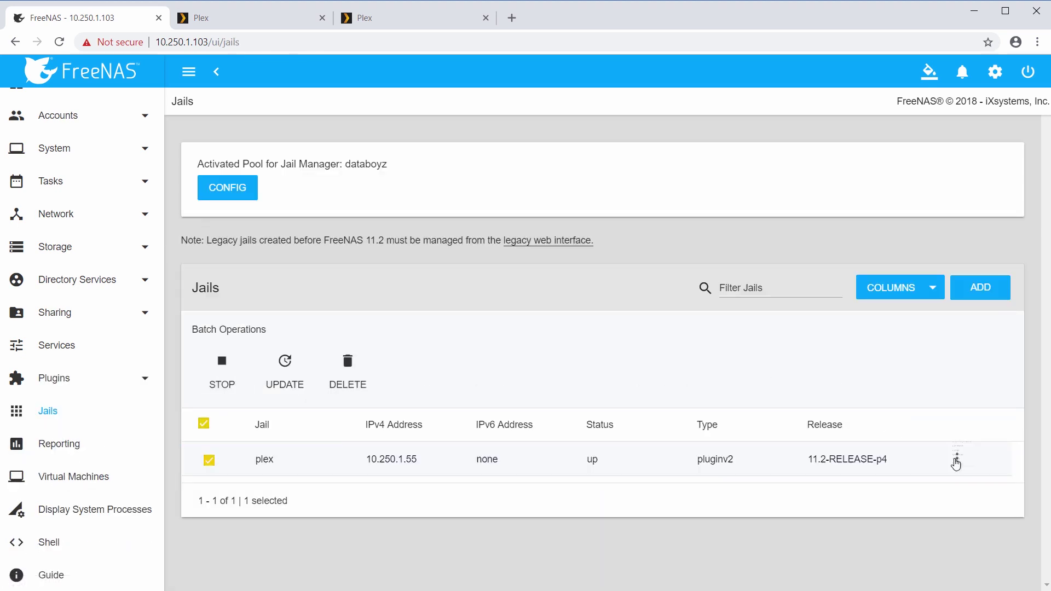
click(956, 460)
click(955, 435)
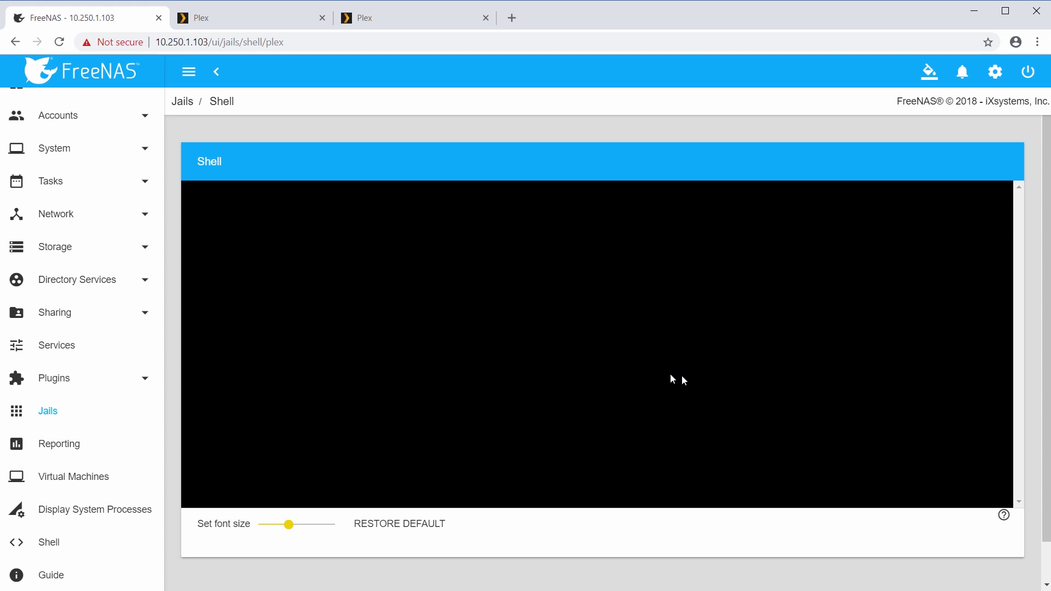
click(55, 378)
click(68, 445)
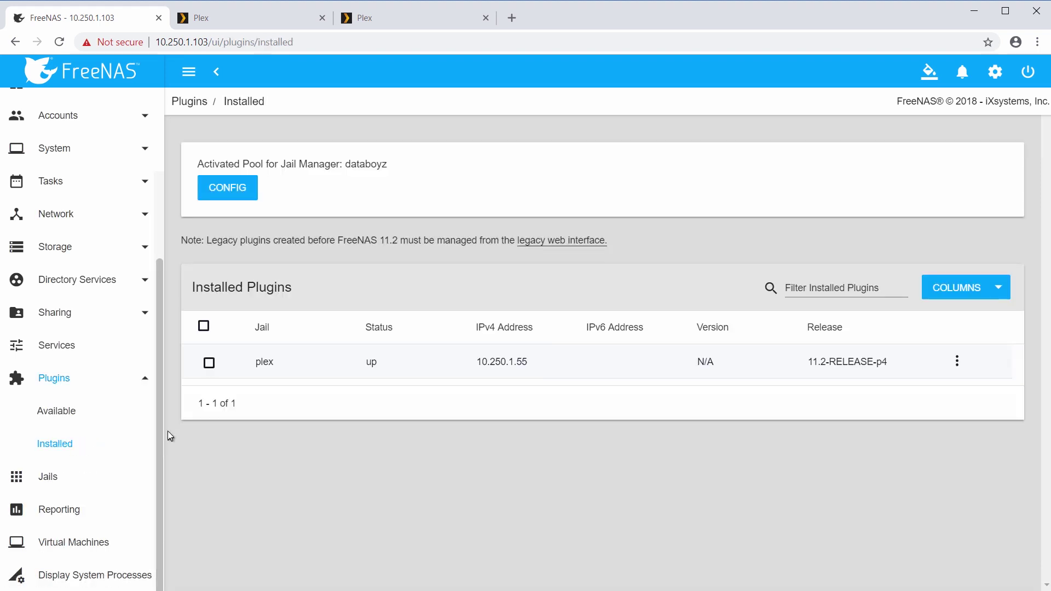
Select the plex plugin and stop it
click(209, 363)
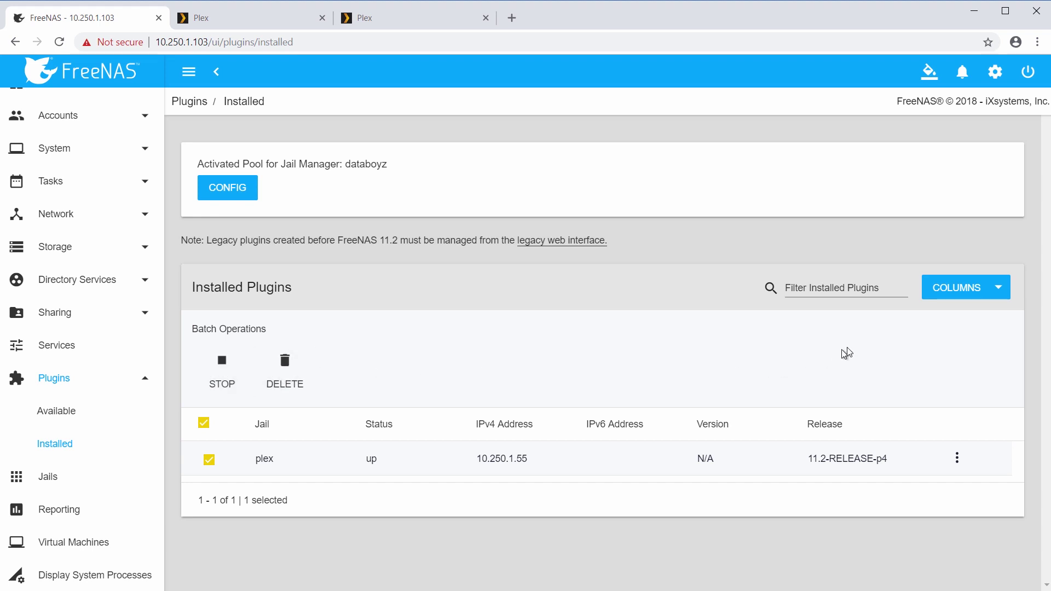
click(958, 459)
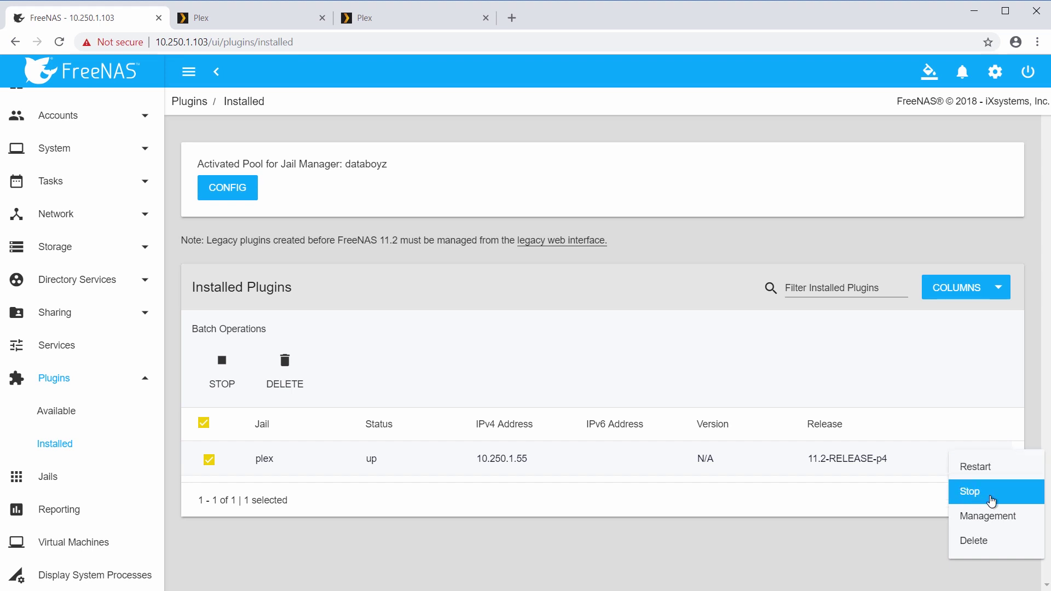
click(992, 501)
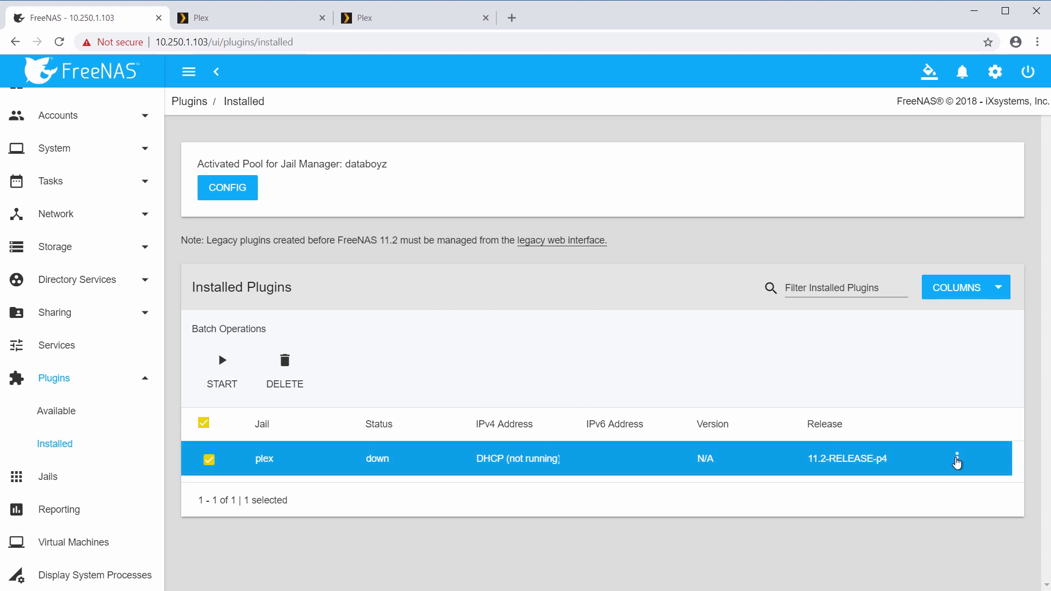
Start the plex plugin again and reload the Installed Plugins page
click(957, 463)
click(964, 466)
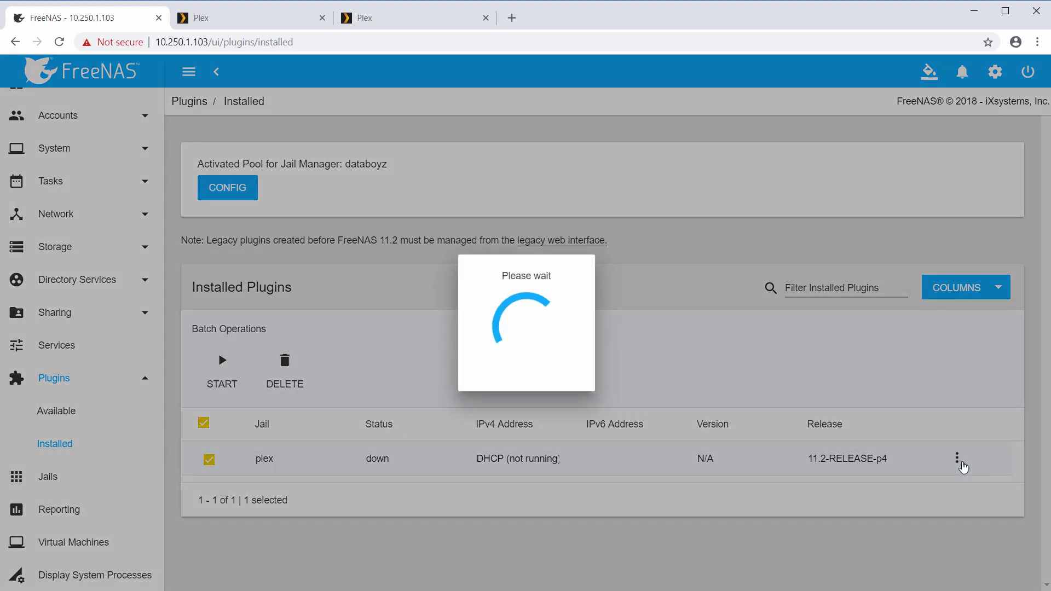
click(961, 464)
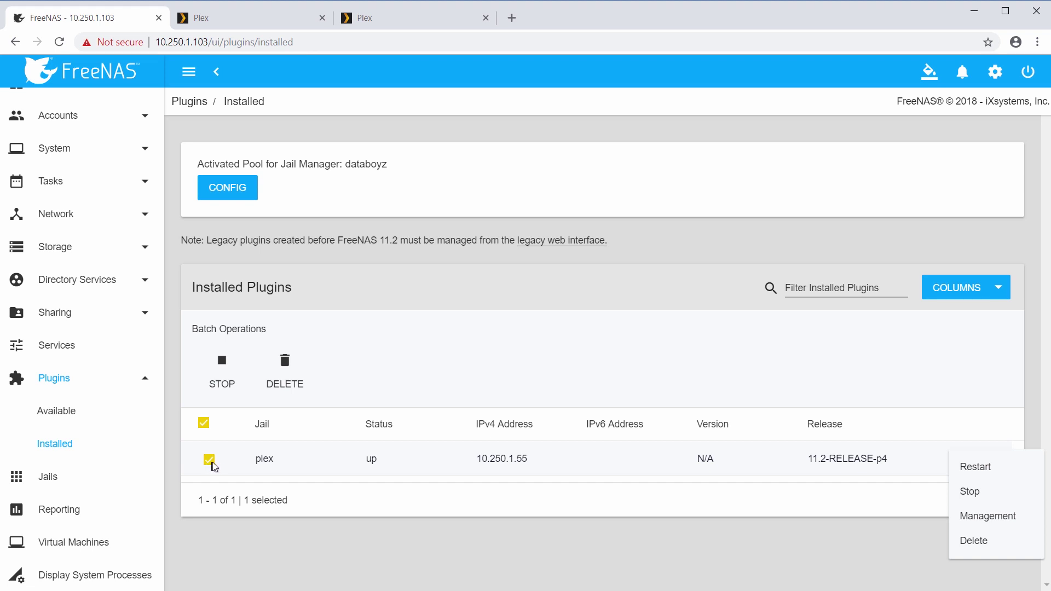
click(227, 466)
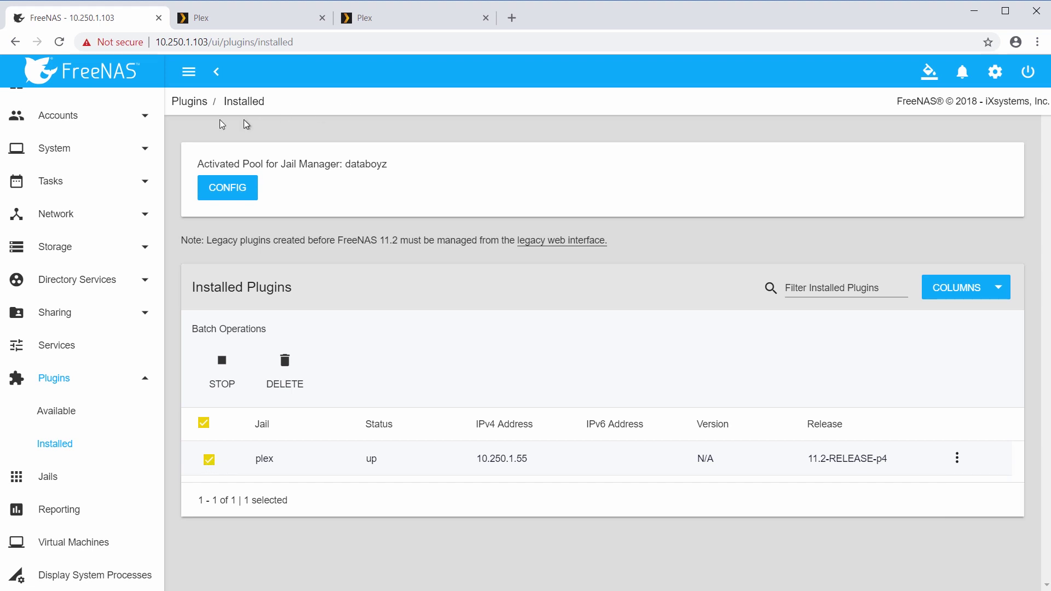
click(60, 42)
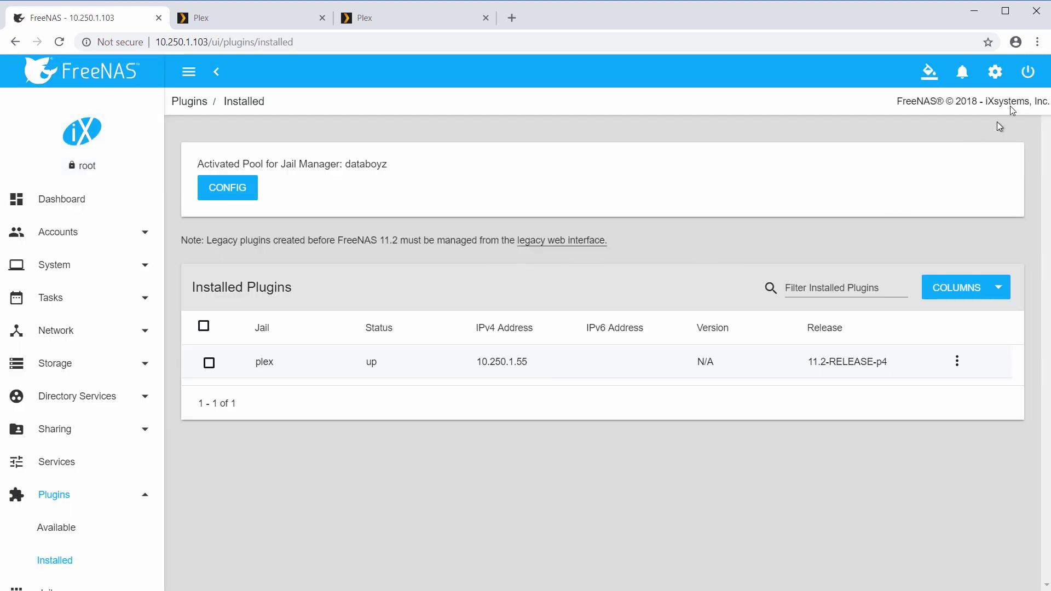
Open a shell inside the plex jail from the Jails list
click(1028, 72)
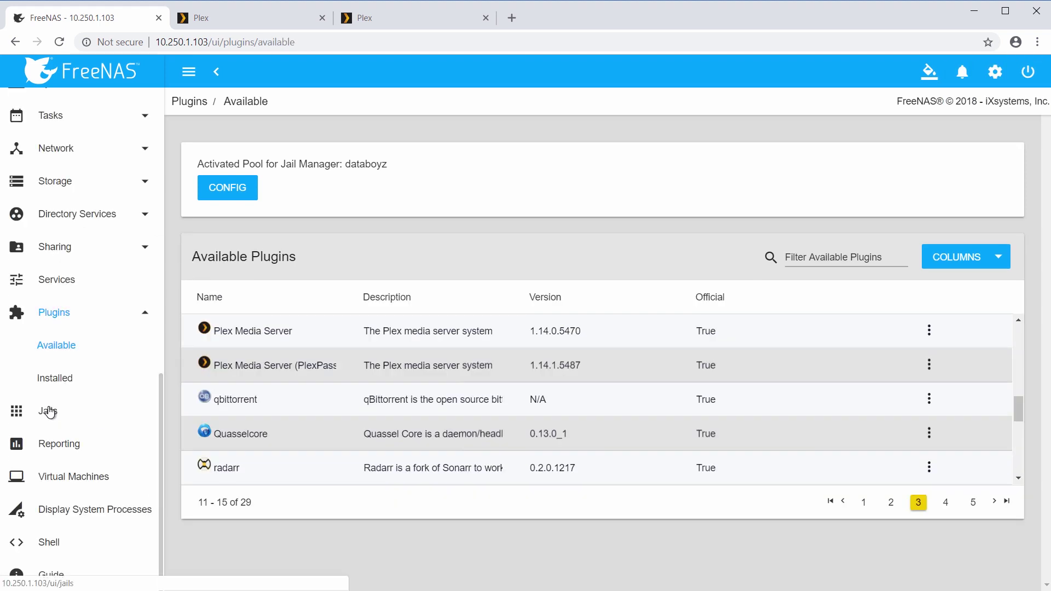
click(47, 408)
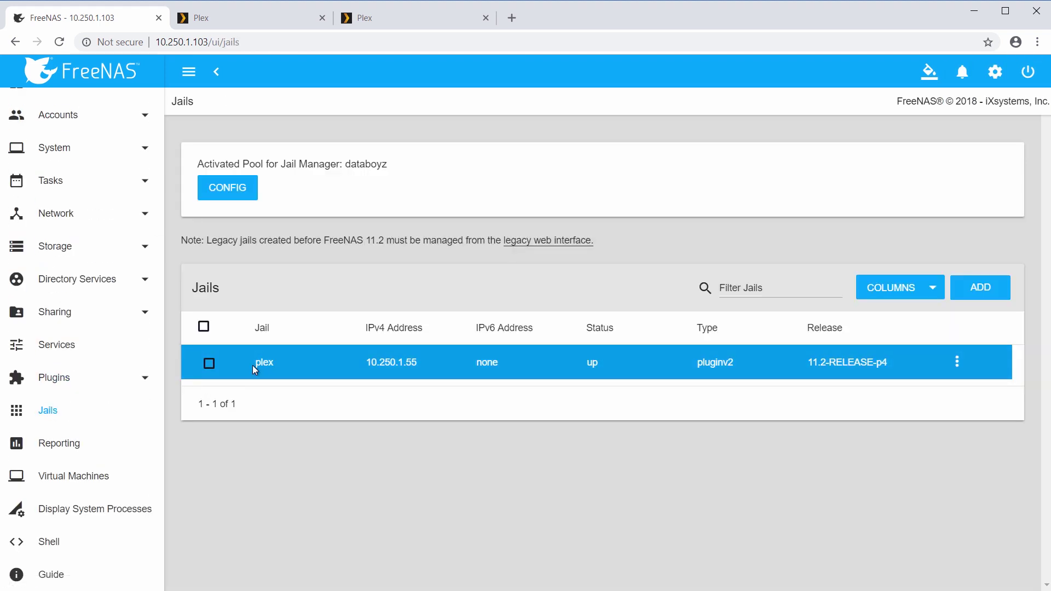
click(209, 364)
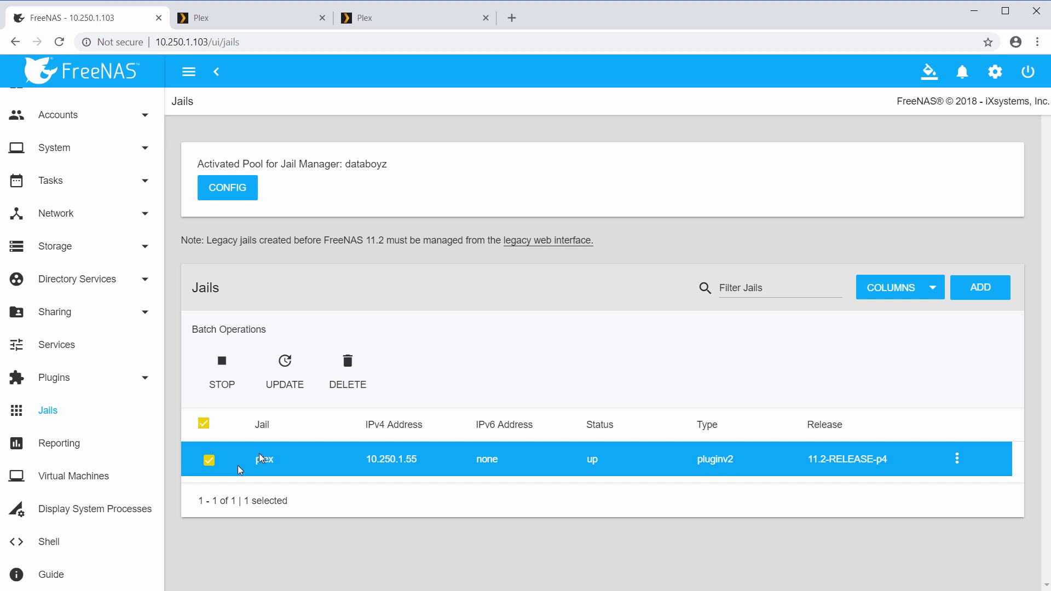
click(208, 461)
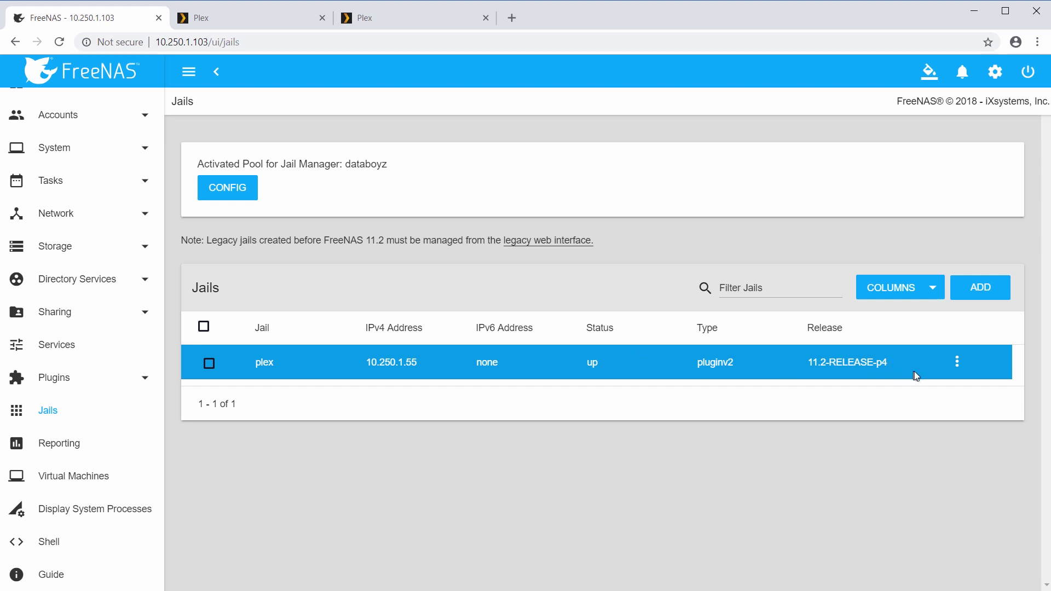
click(958, 363)
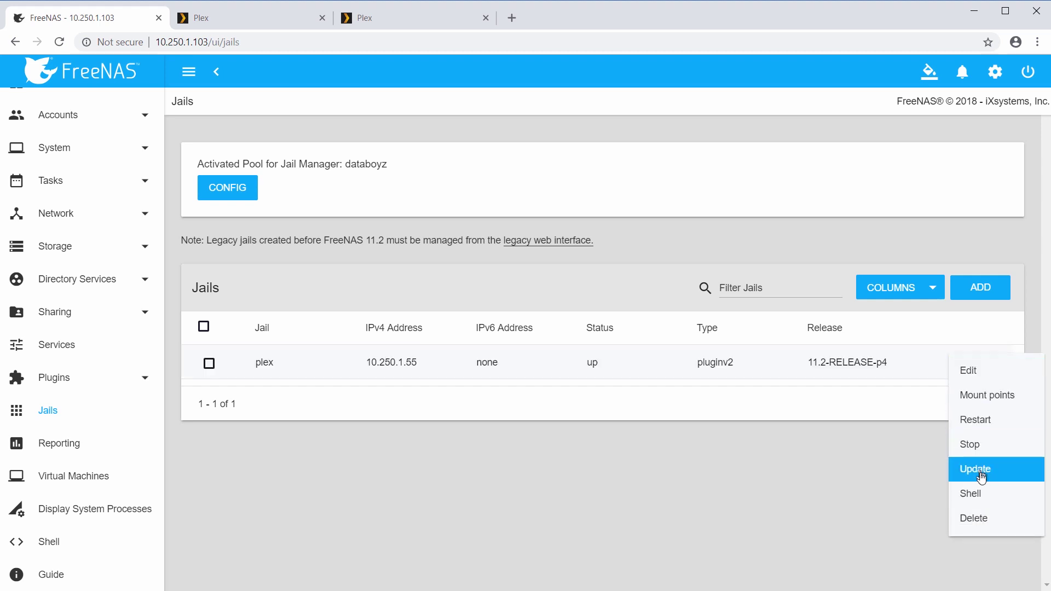
click(983, 493)
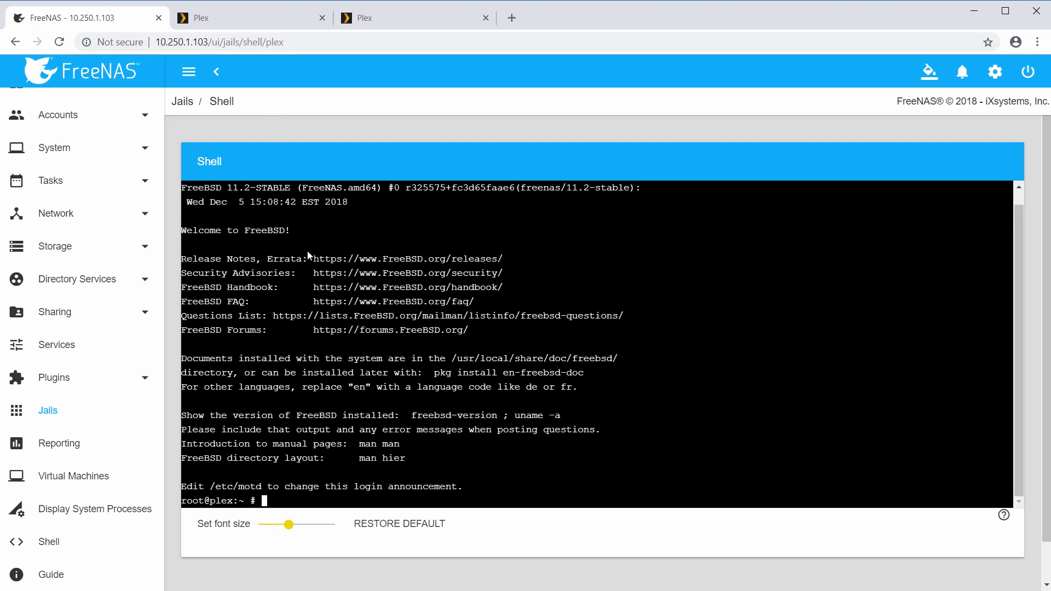
Back on Jails, view the plex jail's empty mount points, checking the table's action and column menus
click(182, 101)
click(963, 366)
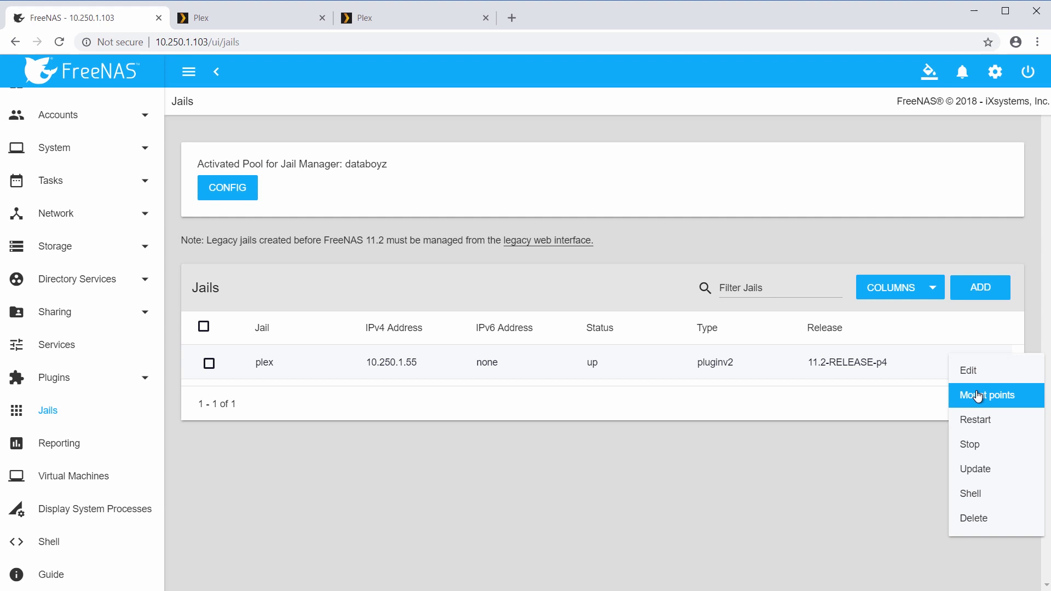
click(978, 393)
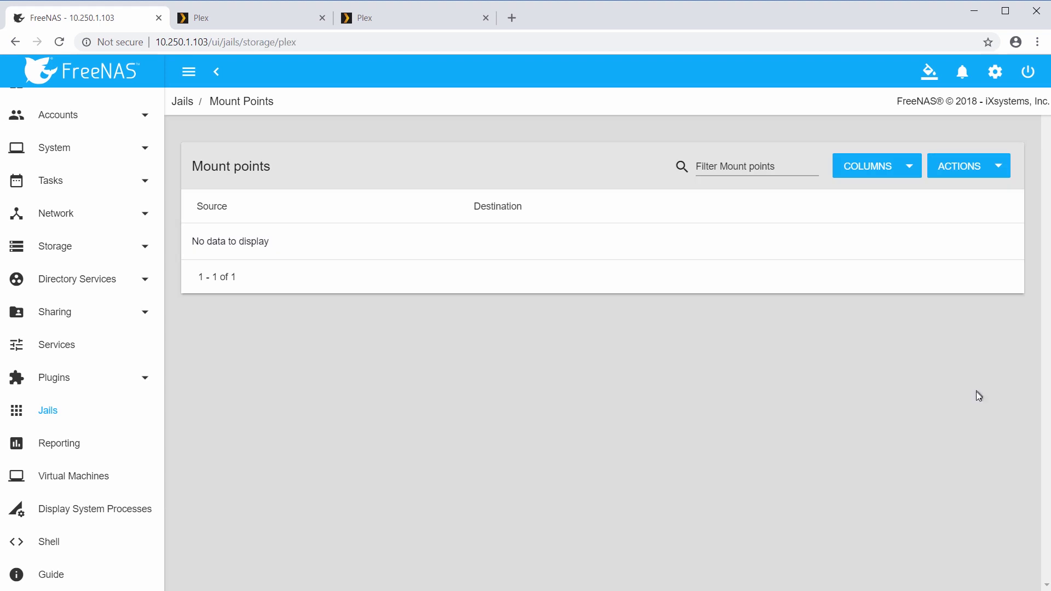
click(964, 170)
click(912, 168)
click(912, 167)
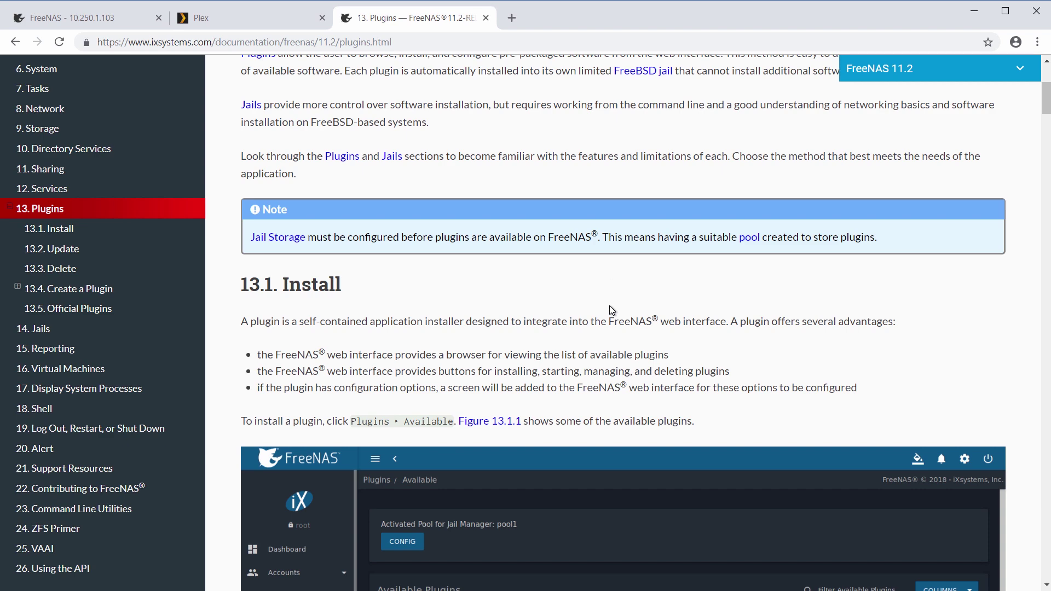
scroll(609, 305, down, 4)
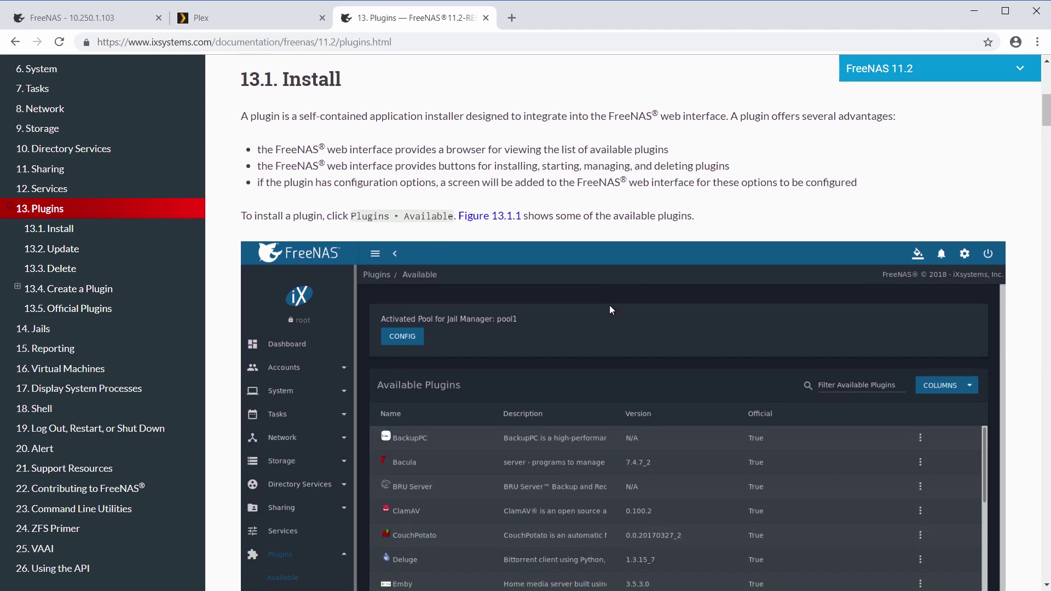
scroll(609, 305, down, 1)
scroll(610, 304, down, 5)
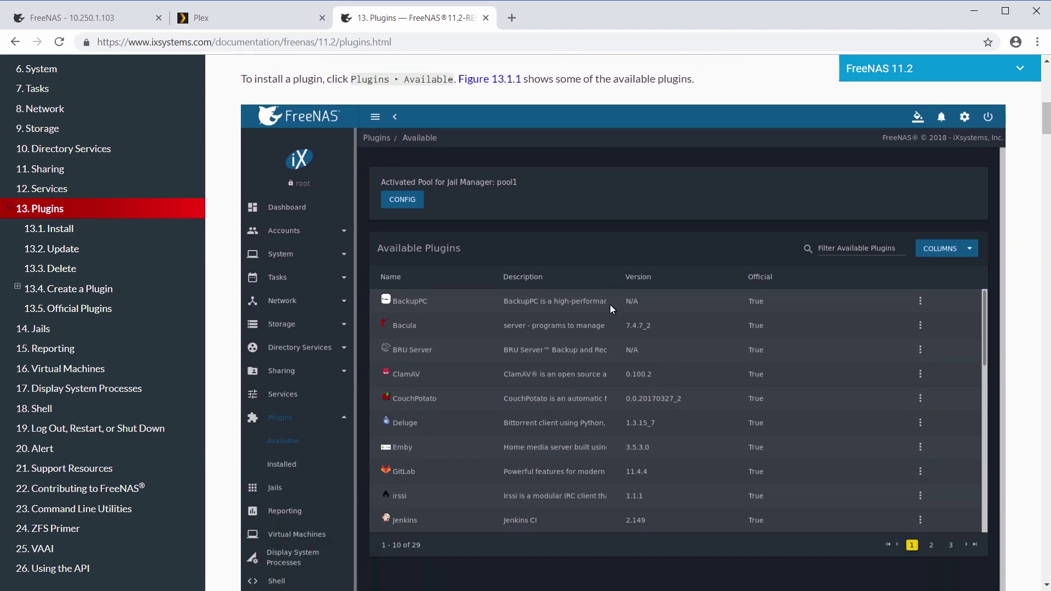
scroll(610, 305, down, 4)
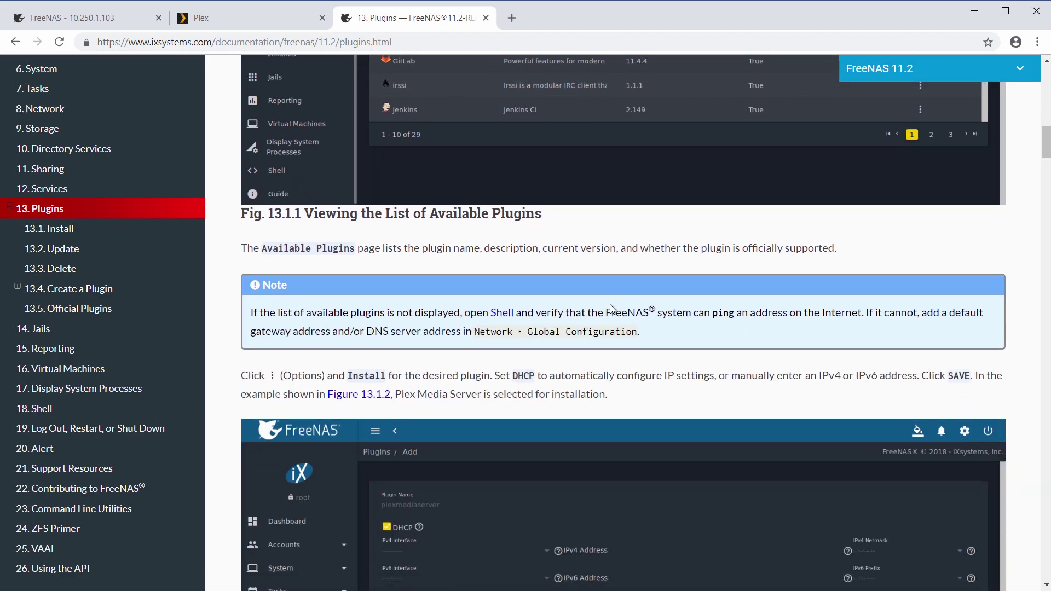